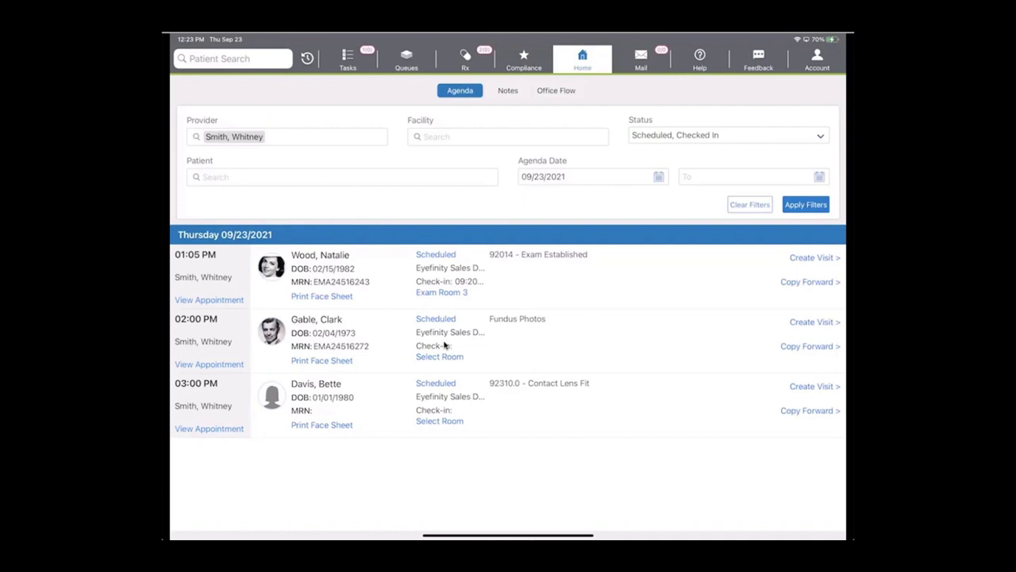
Step: Examine the appointment status options available for filtering the agenda
left_click(727, 135)
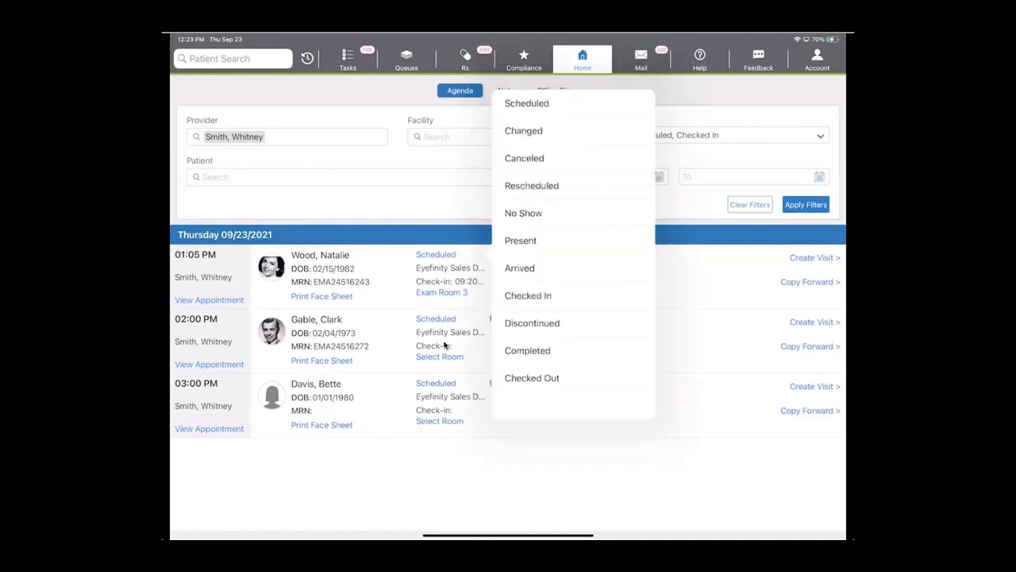
left_click(528, 295)
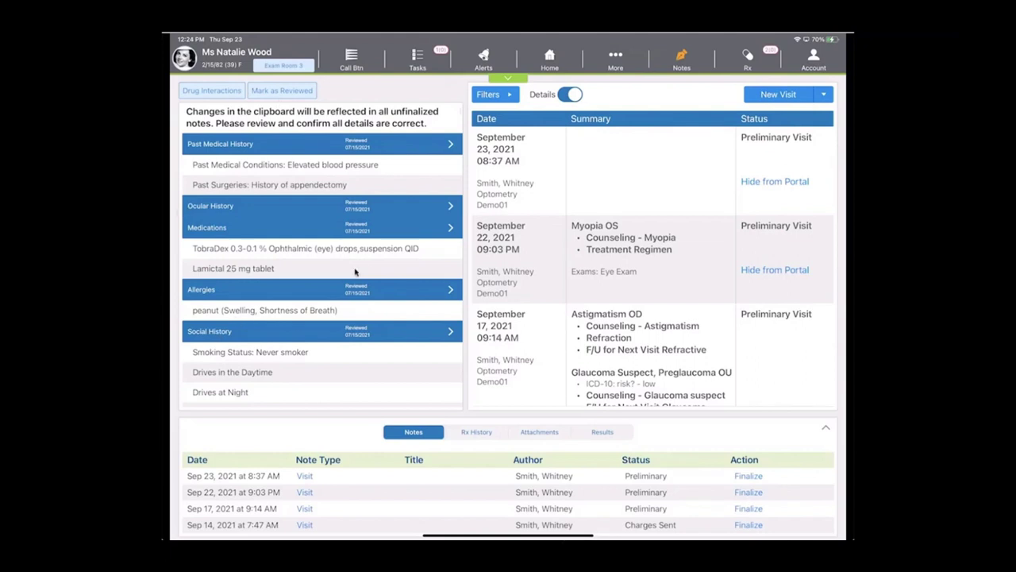
Step: Review the 1:05 PM patient's clipboard history, past visit summaries and chart attachments
scroll(355, 272, "down", 5)
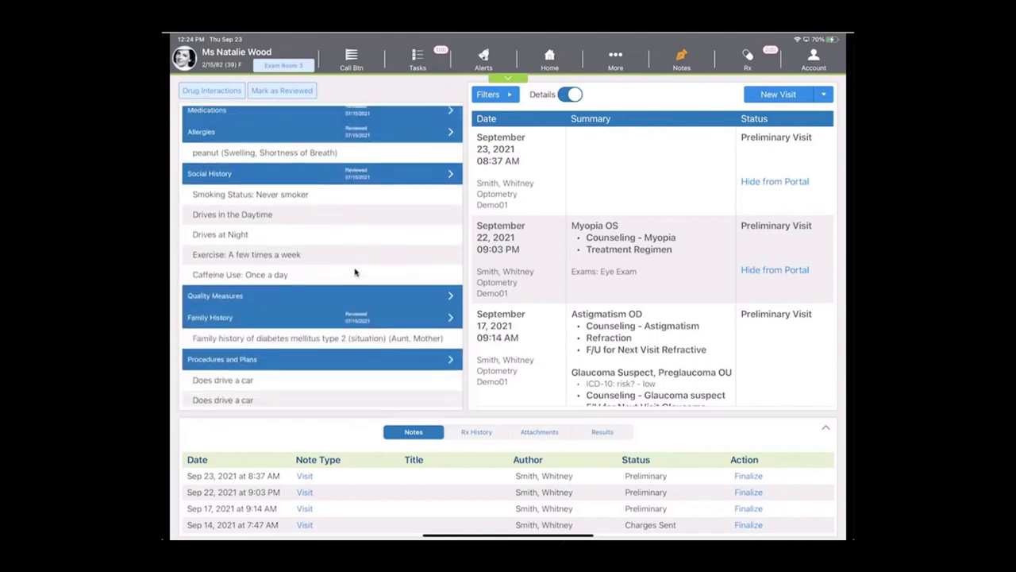
scroll(355, 272, "up", 5)
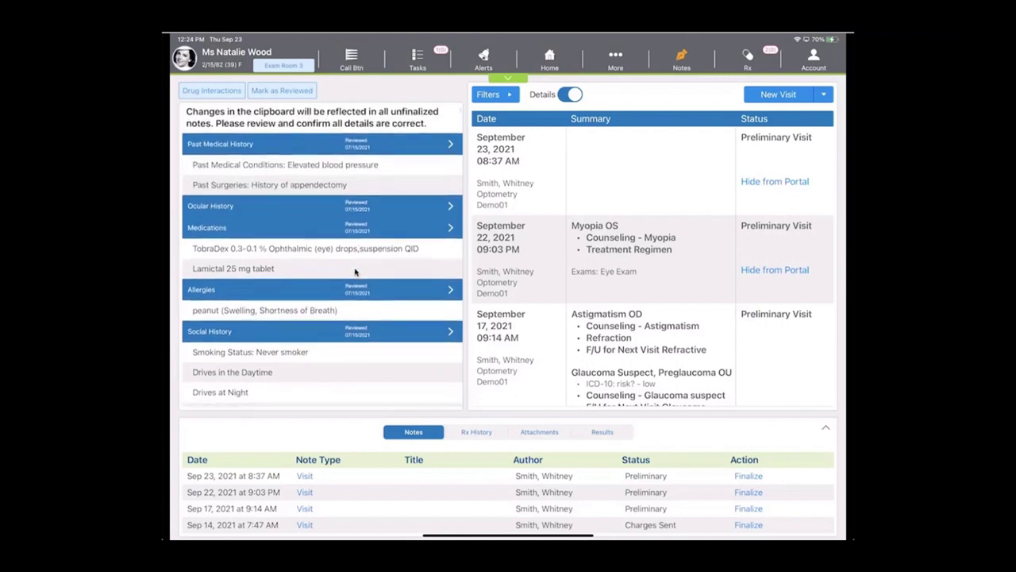
scroll(651, 262, "down", 6)
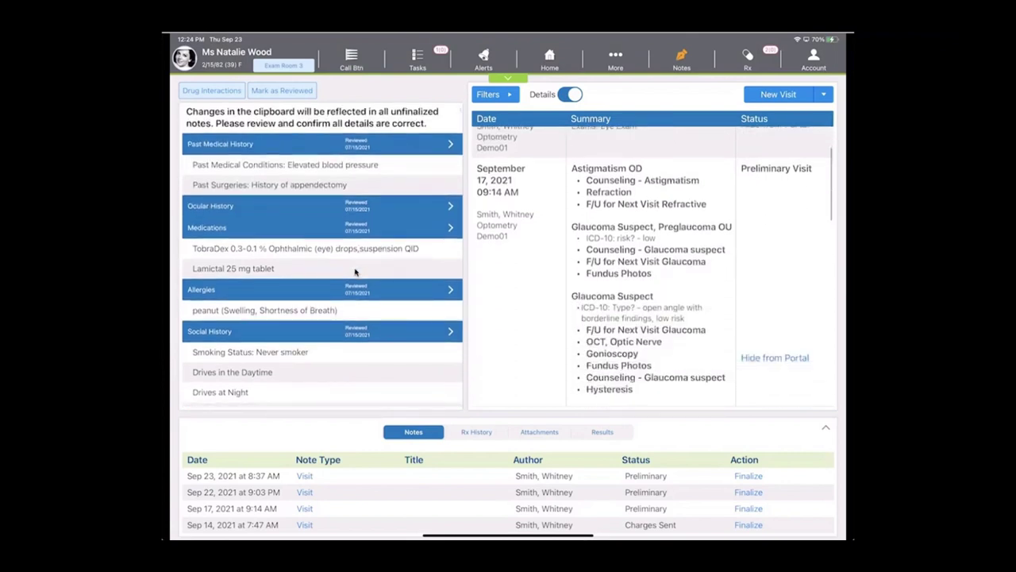
scroll(653, 269, "up", 6)
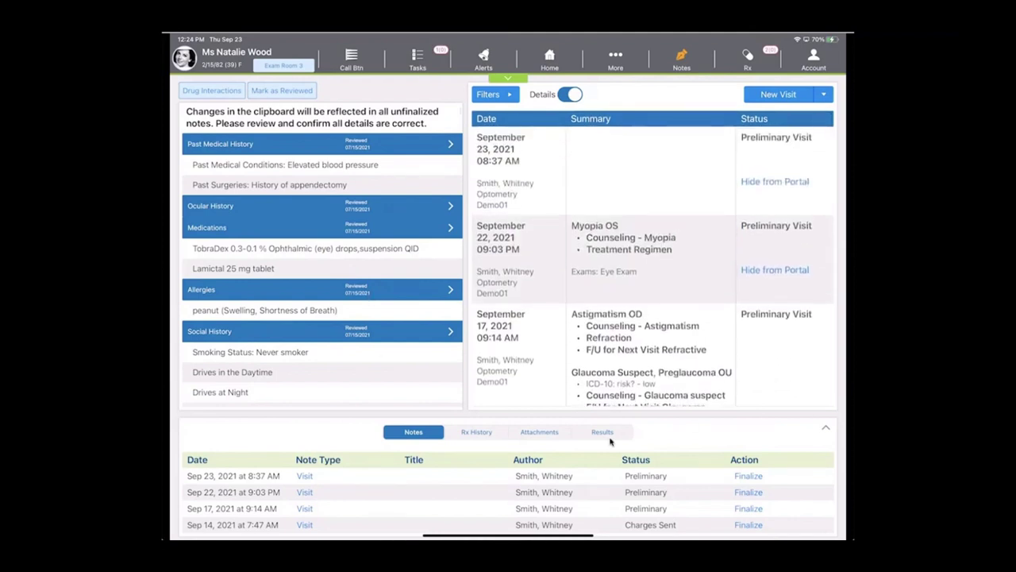
left_click(463, 427)
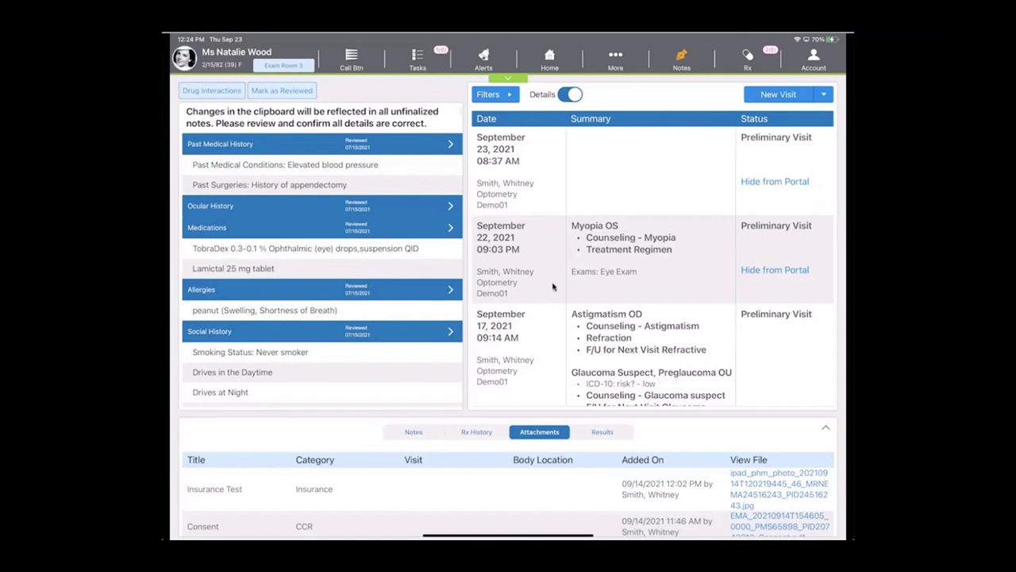
Step: In the September 23, 2021 visit, add a Red Eye chief complaint for both eyes: irritated, new, painful, moderate, present for 3 weeks
left_click(687, 109)
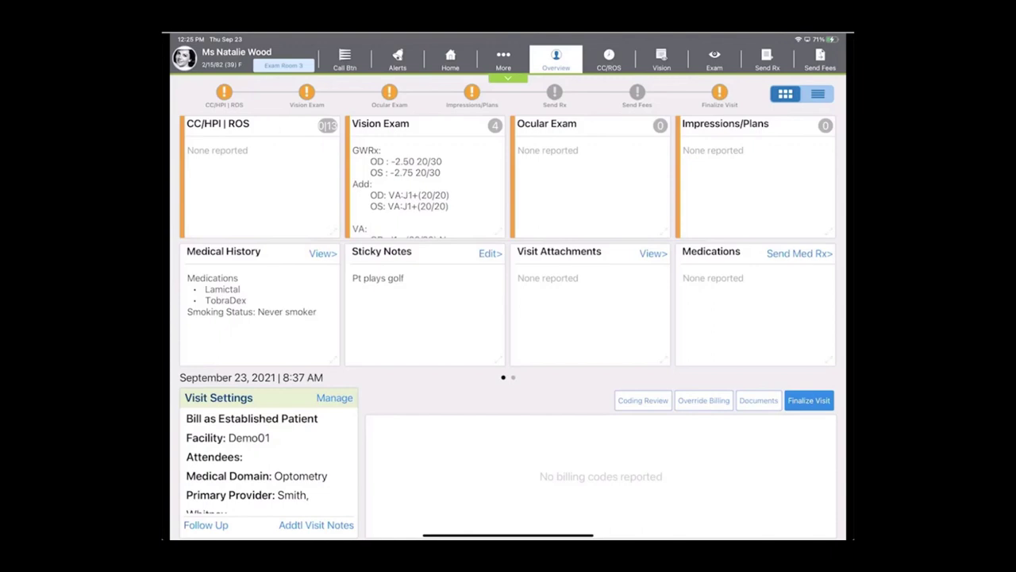
left_click(608, 59)
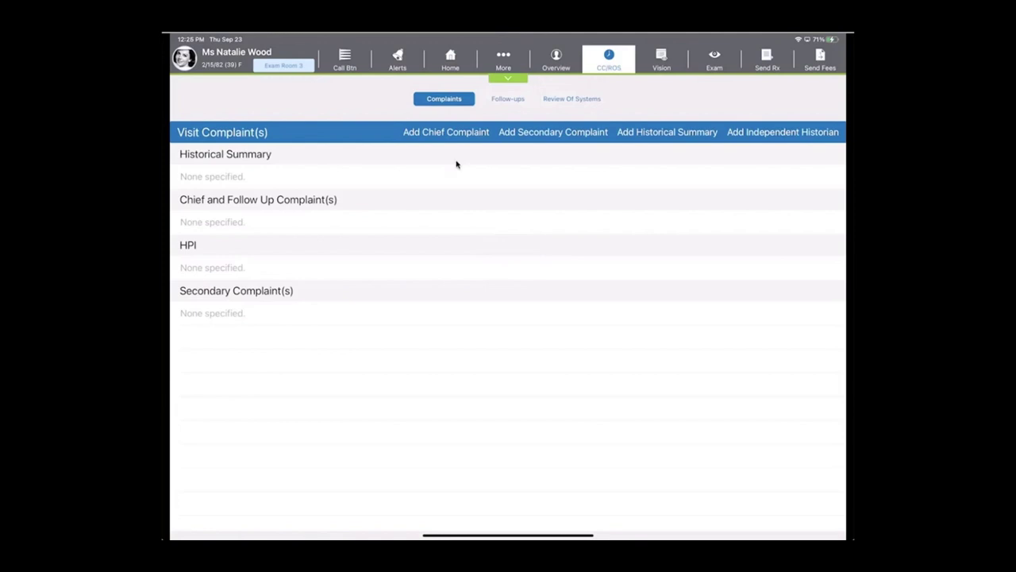
left_click(395, 139)
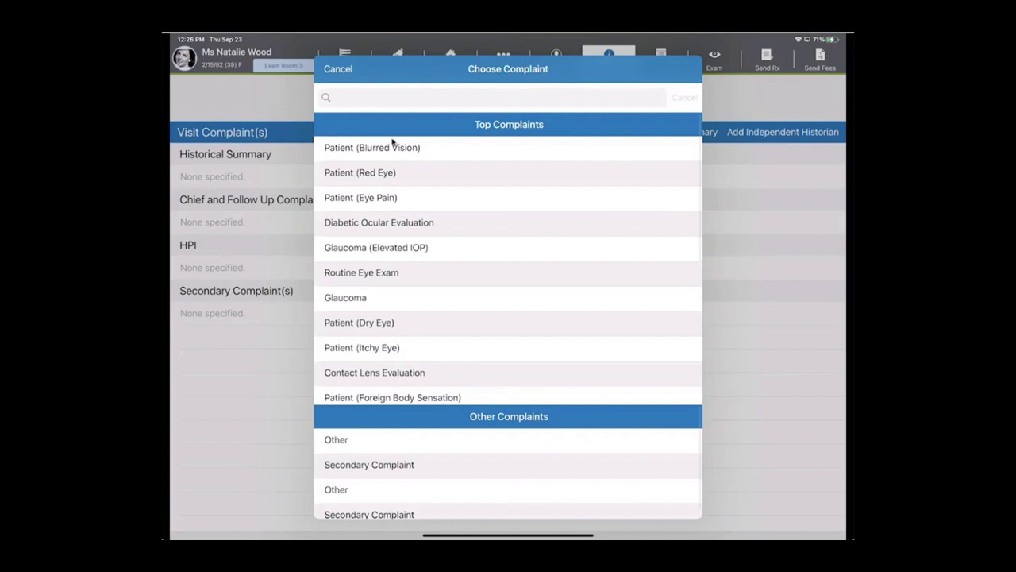
left_click(401, 158)
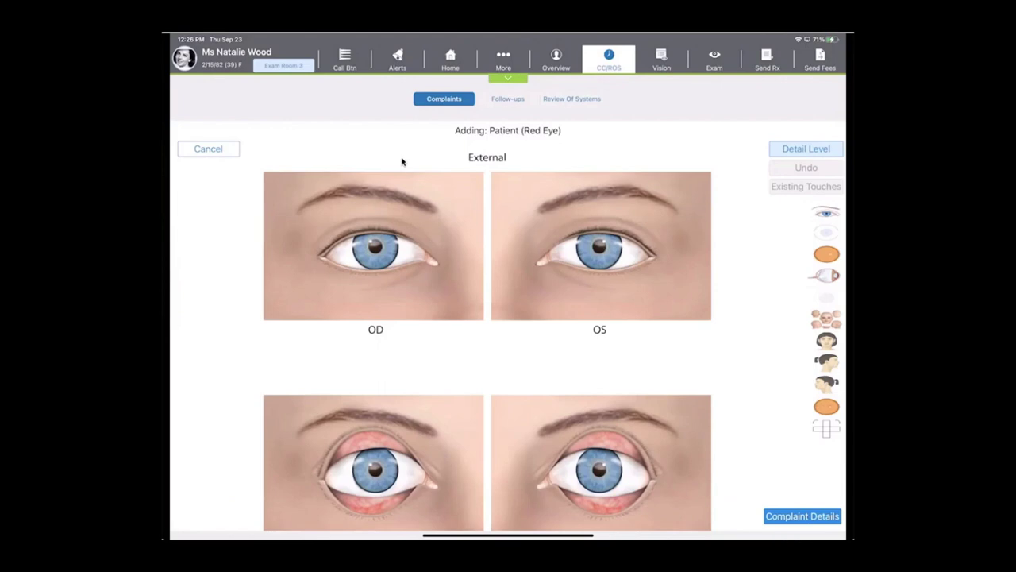
left_click(379, 250)
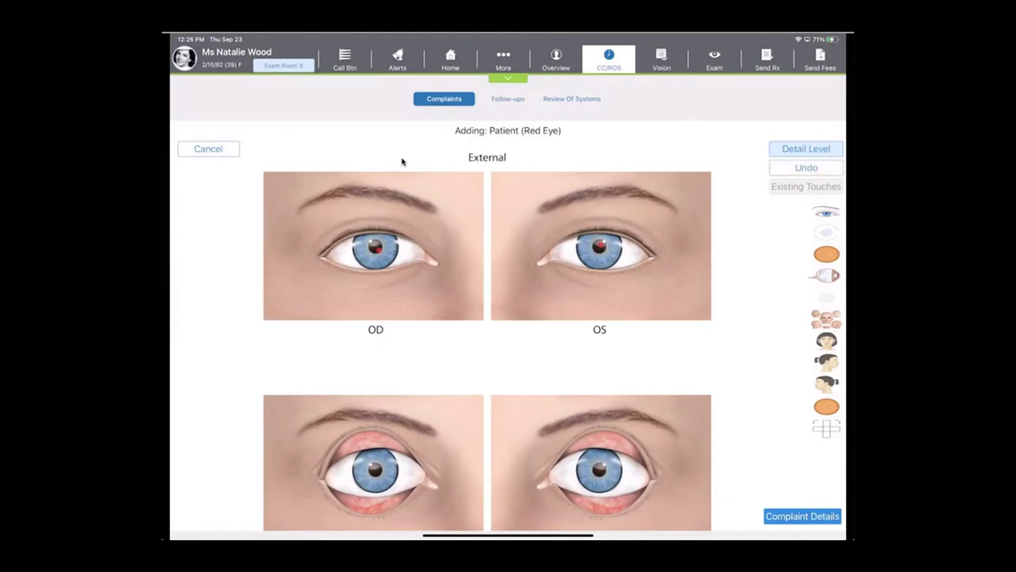
left_click(802, 516)
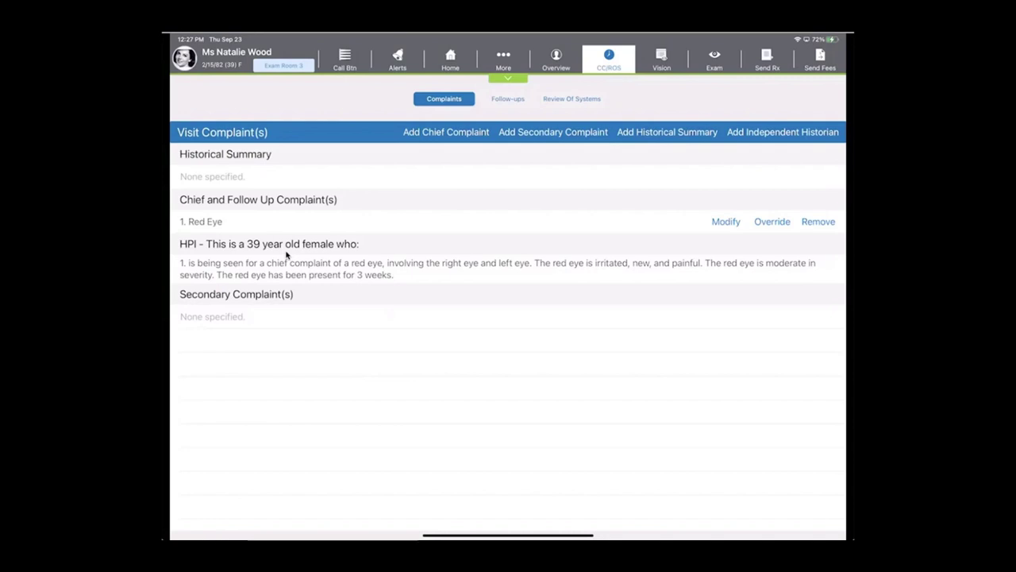
left_click(554, 101)
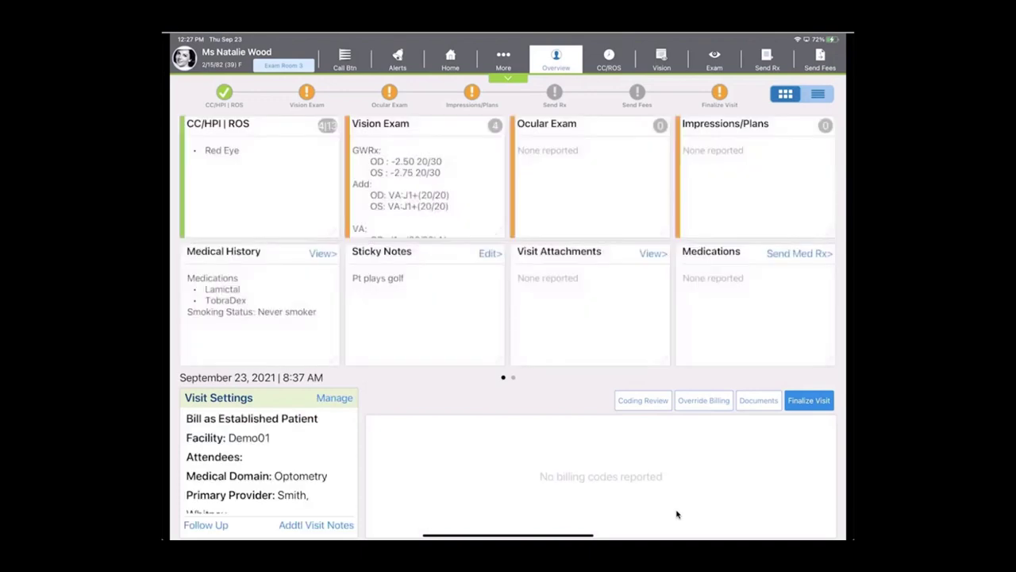
Step: Record and save Icare tonometer IOP readings: OD 15, Reliable; OS 17, Patient is squinting
left_click(464, 95)
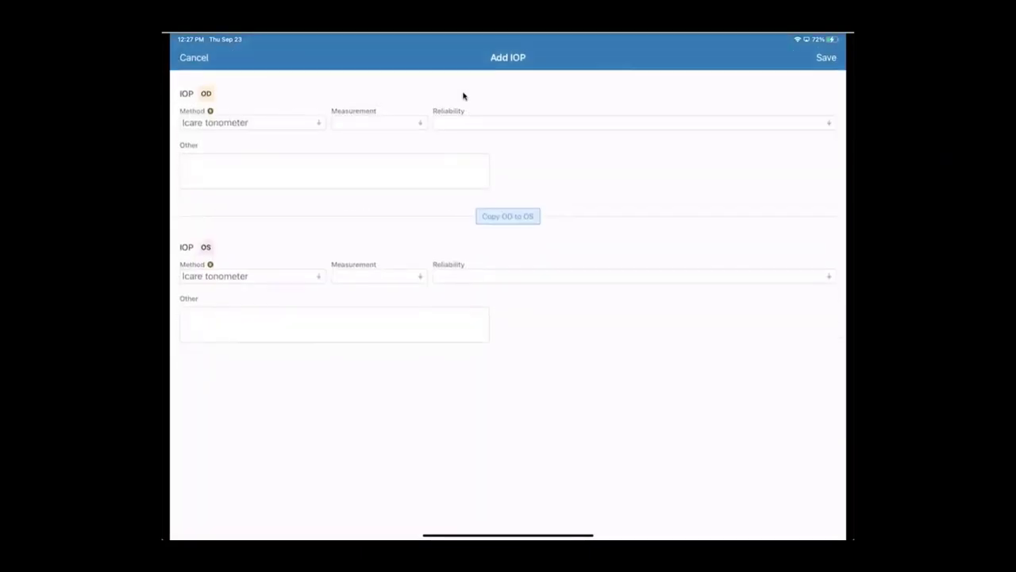
key("Escape")
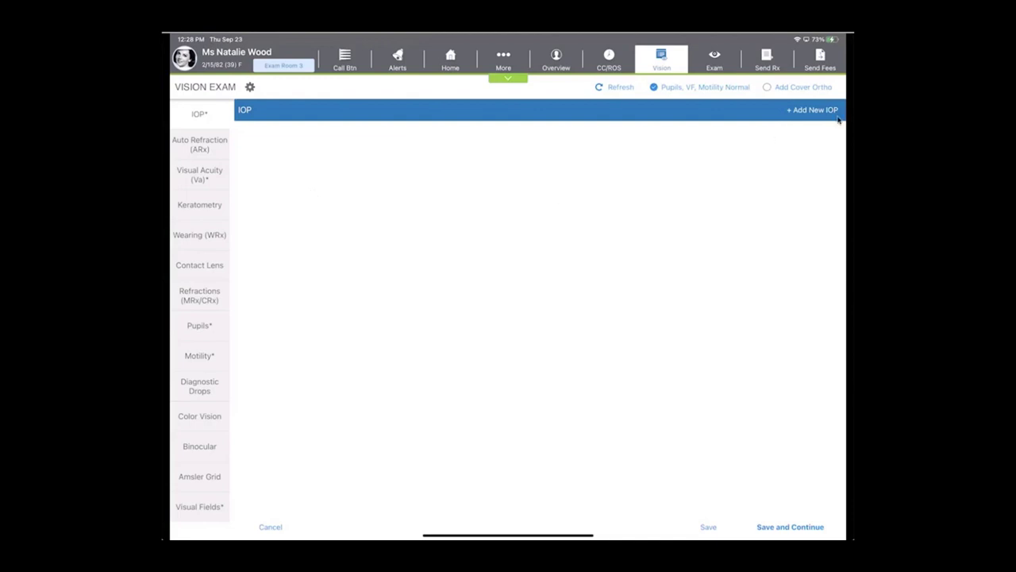
left_click(812, 110)
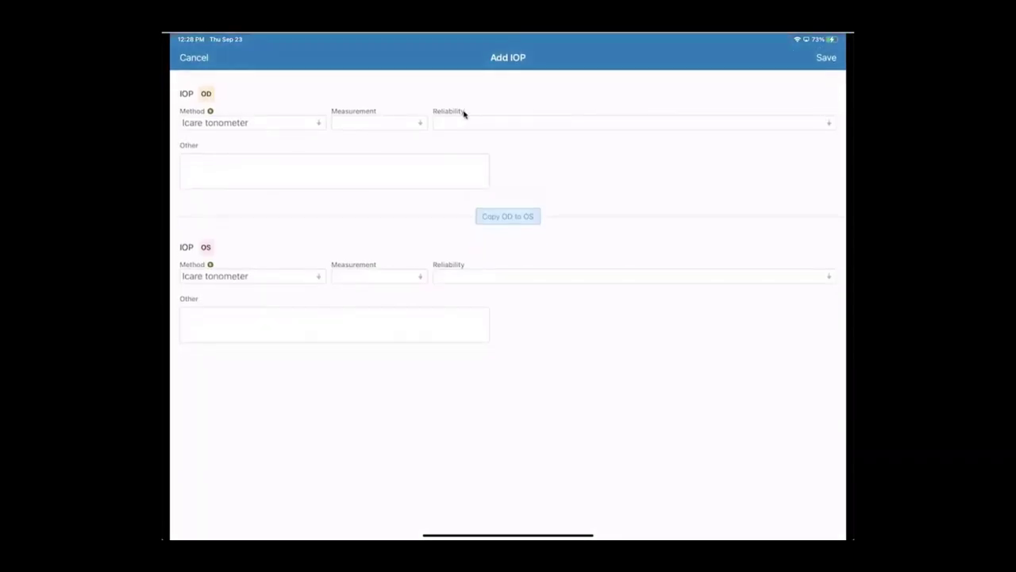
left_click(220, 124)
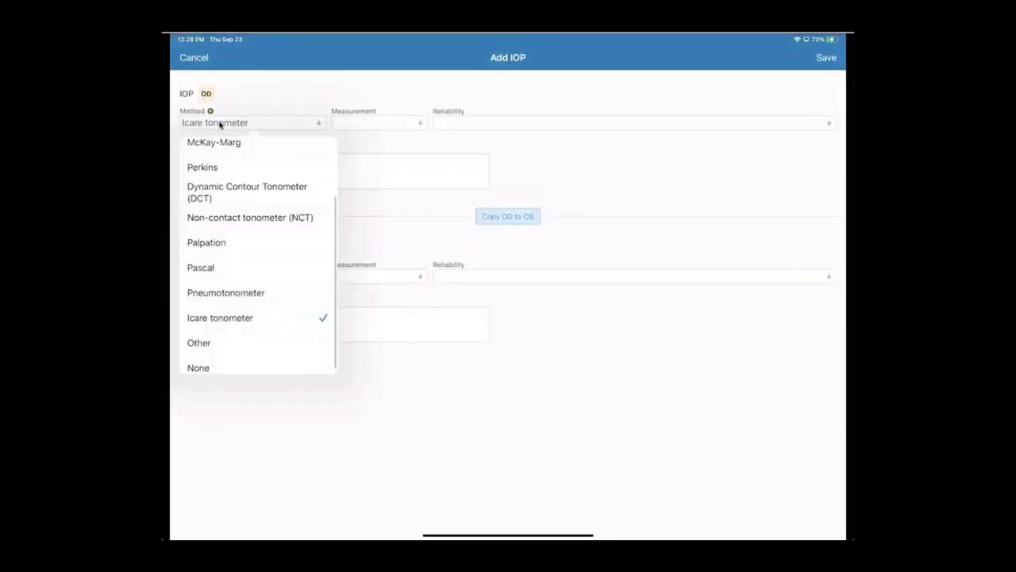
left_click(220, 123)
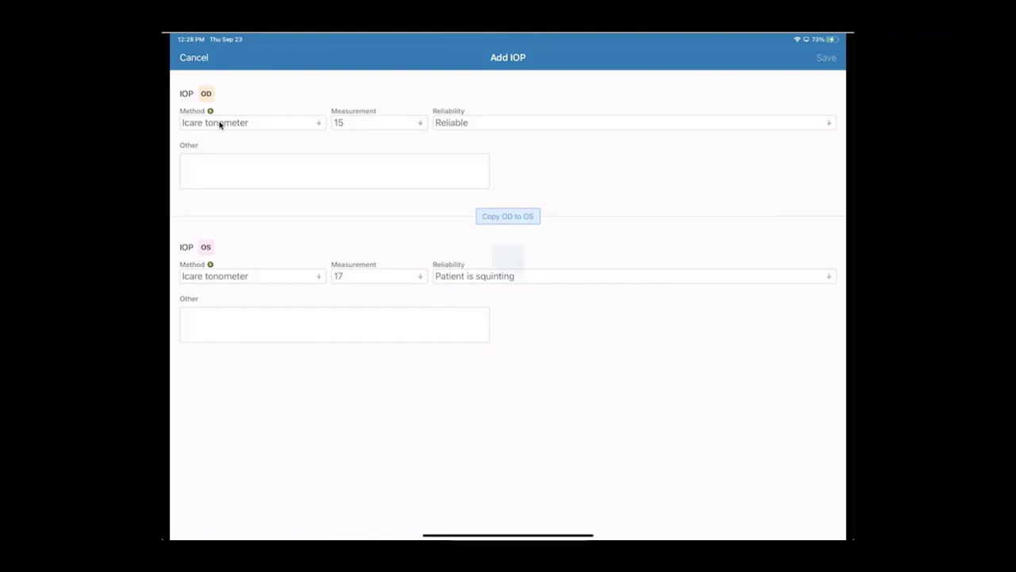
key("super+s")
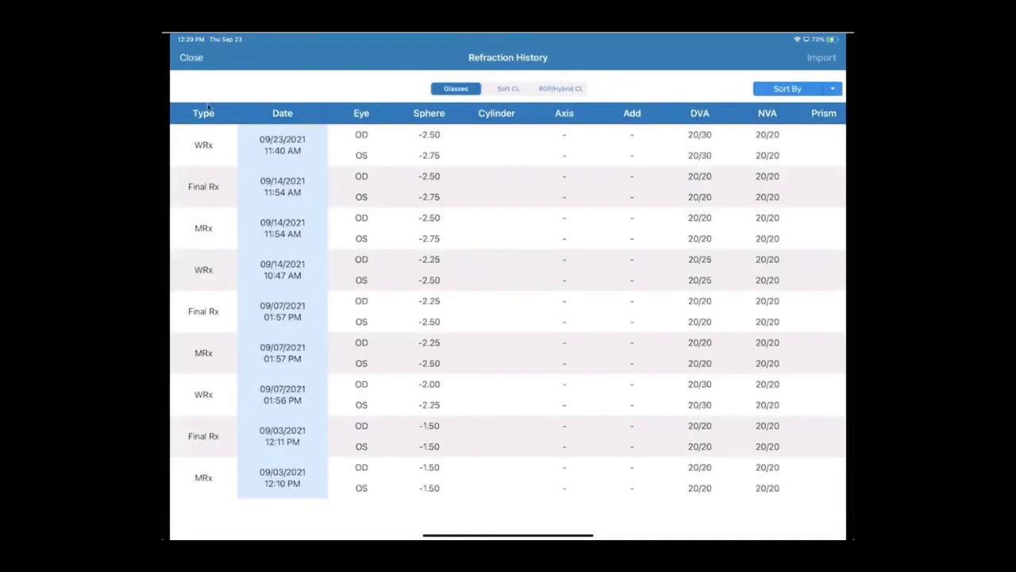
Step: Save a manifest refraction with sphere OD -2.75 and OS -3.00, distance acuities 20/20 and near acuities J1+
left_click(181, 157)
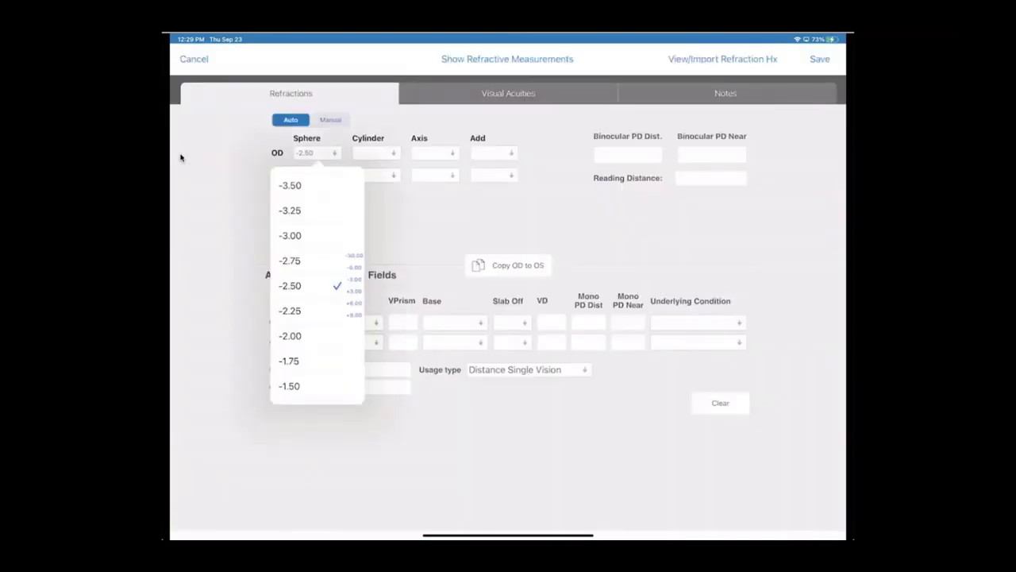
left_click(290, 261)
left_click(316, 174)
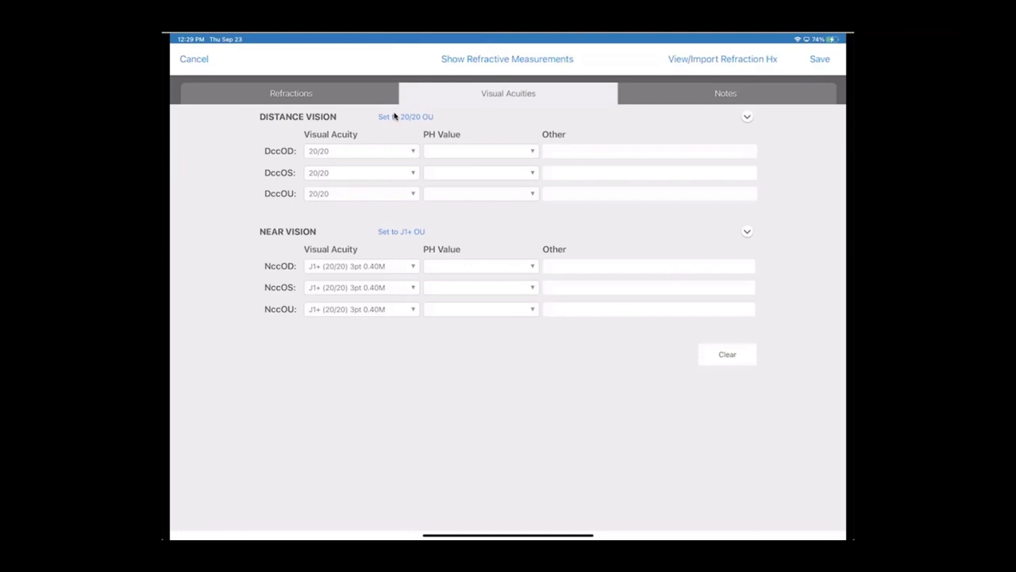
left_click(395, 117)
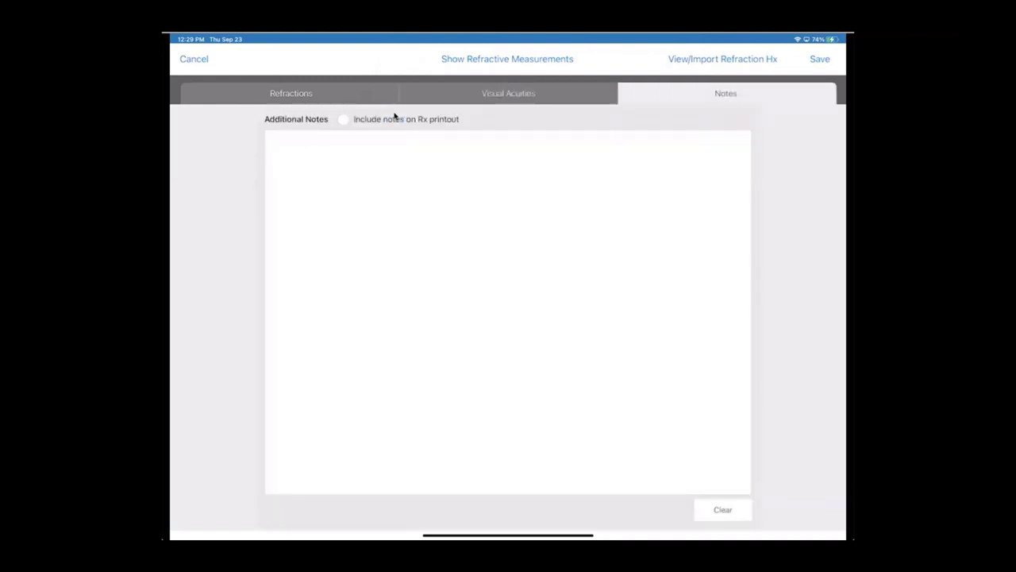
key("super+s")
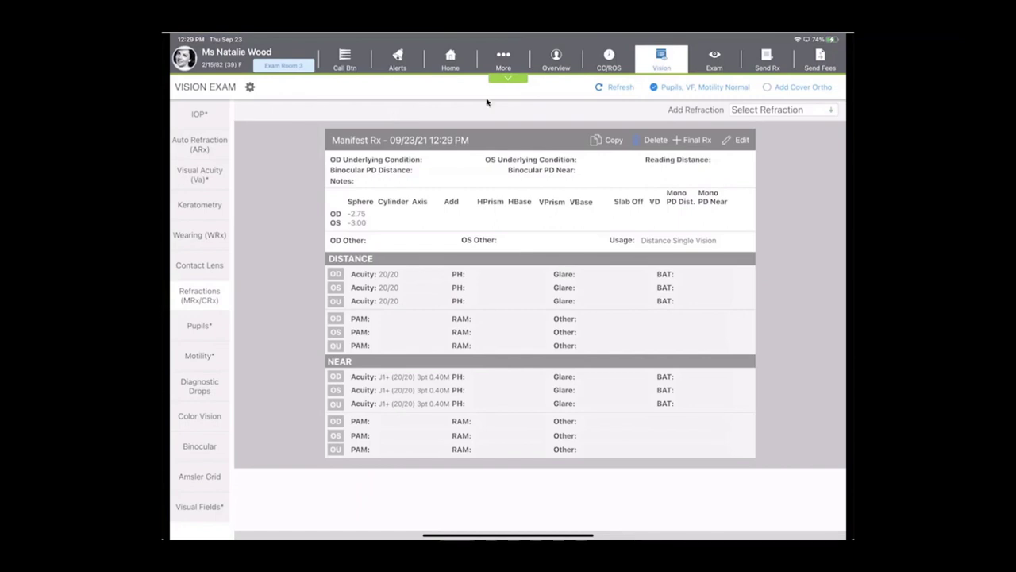
Step: Create a final glasses Rx from the manifest refraction with UV400, Anti-Reflective Coating and High Index set to Yes
left_click(726, 149)
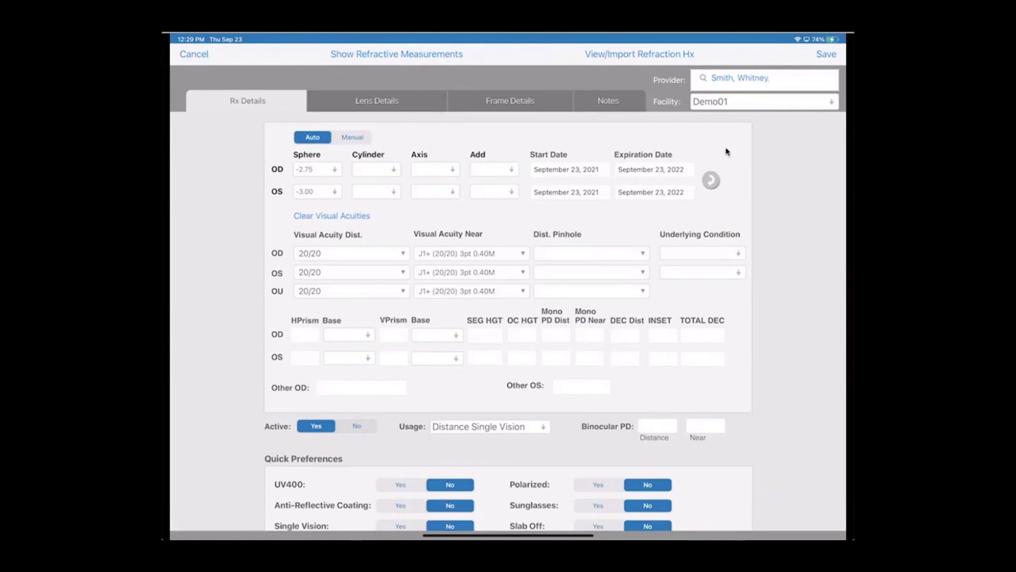
scroll(725, 151, "down", 1)
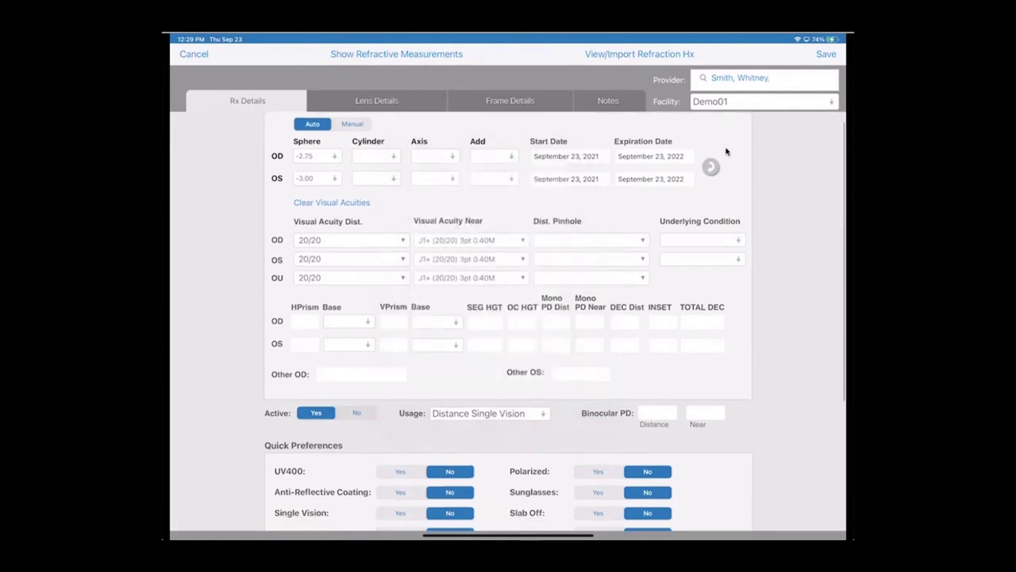
scroll(726, 151, "down", 3)
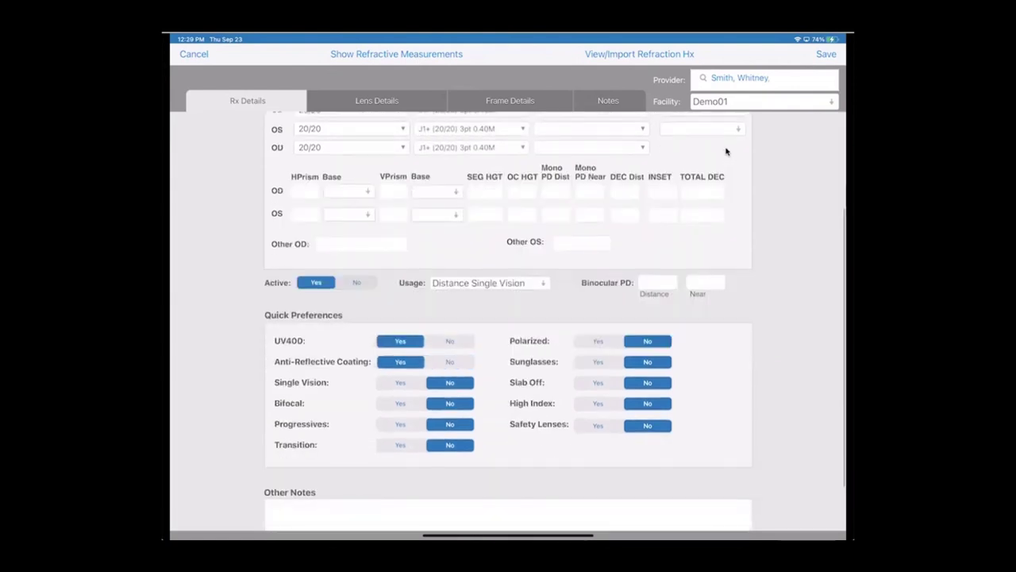
scroll(725, 151, "up", 3)
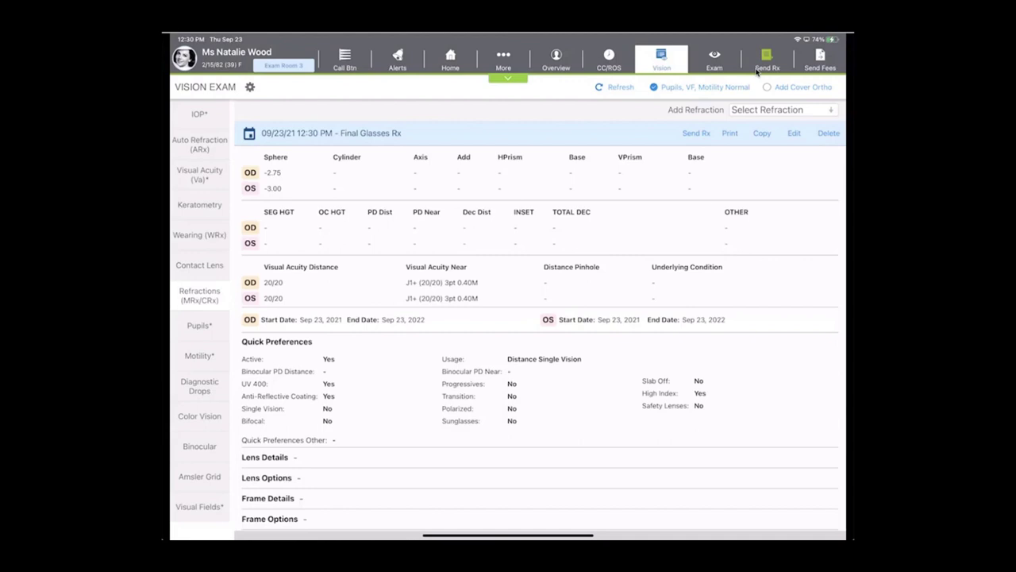
Step: Prescribe Bausch & Lomb Ultra 6 pack contact lenses with power -3.00 for OD and copy them to OS
left_click(757, 72)
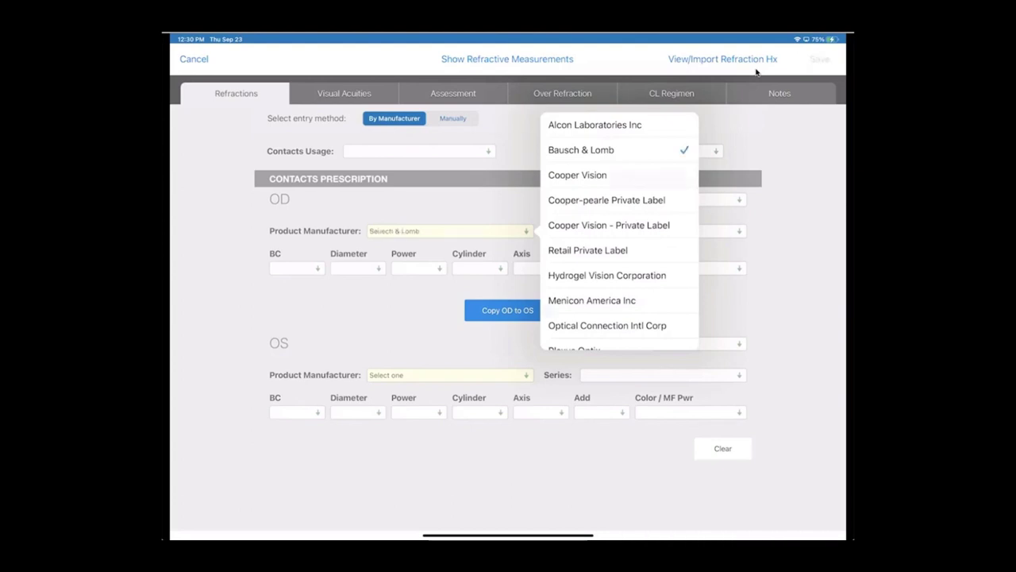
scroll(494, 230, "down", 10)
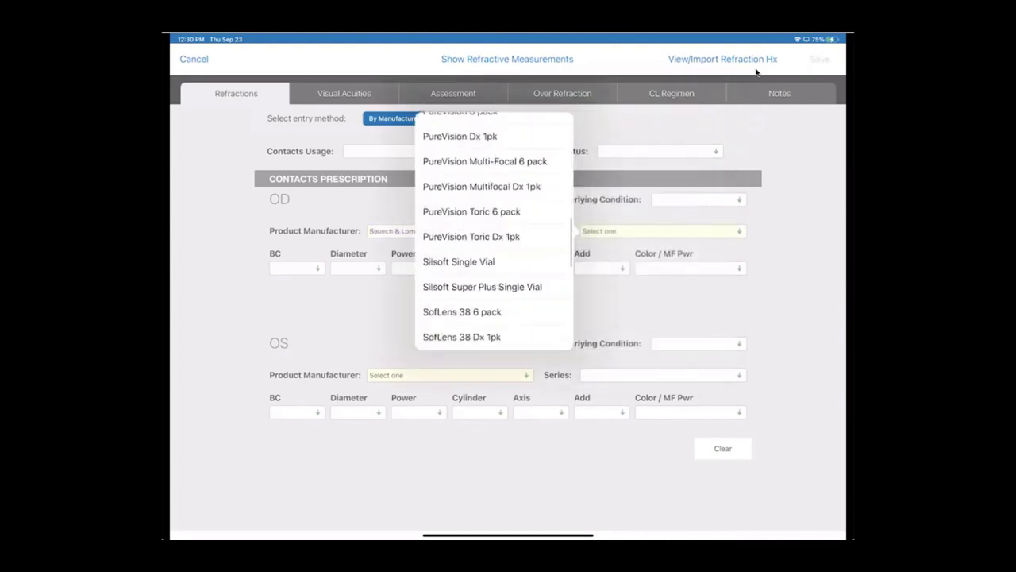
scroll(494, 231, "up", 2)
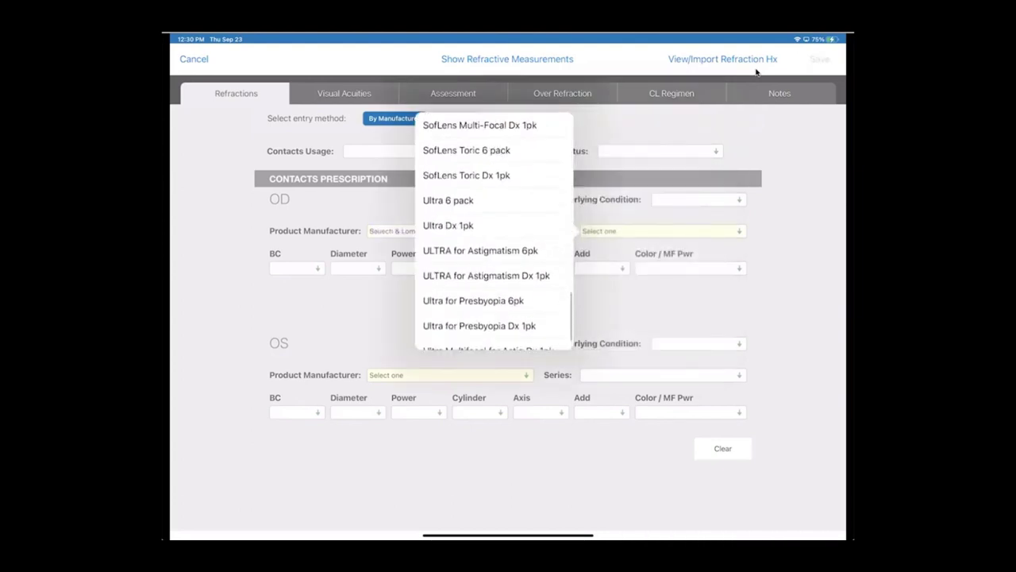
left_click(448, 200)
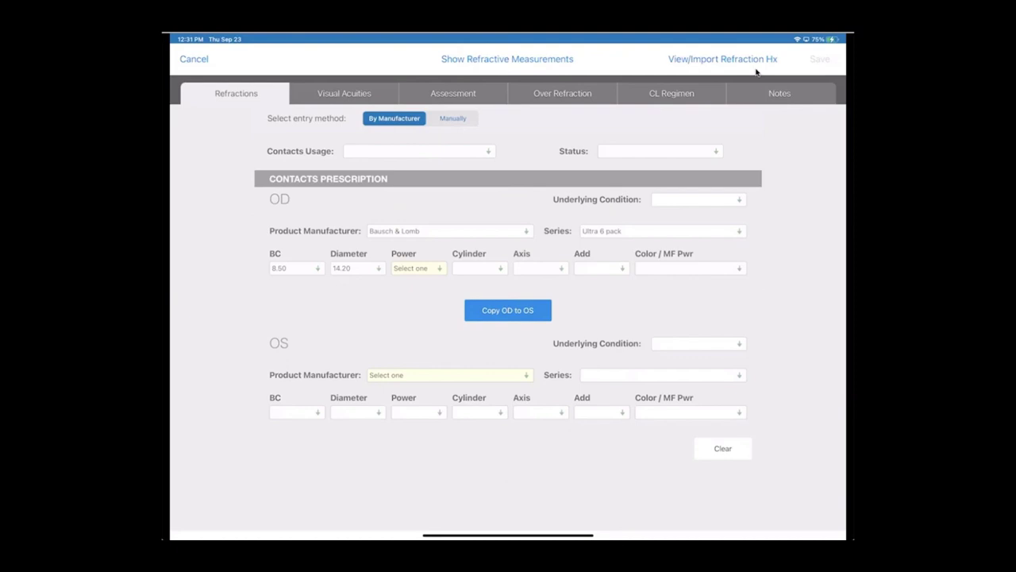
left_click(418, 268)
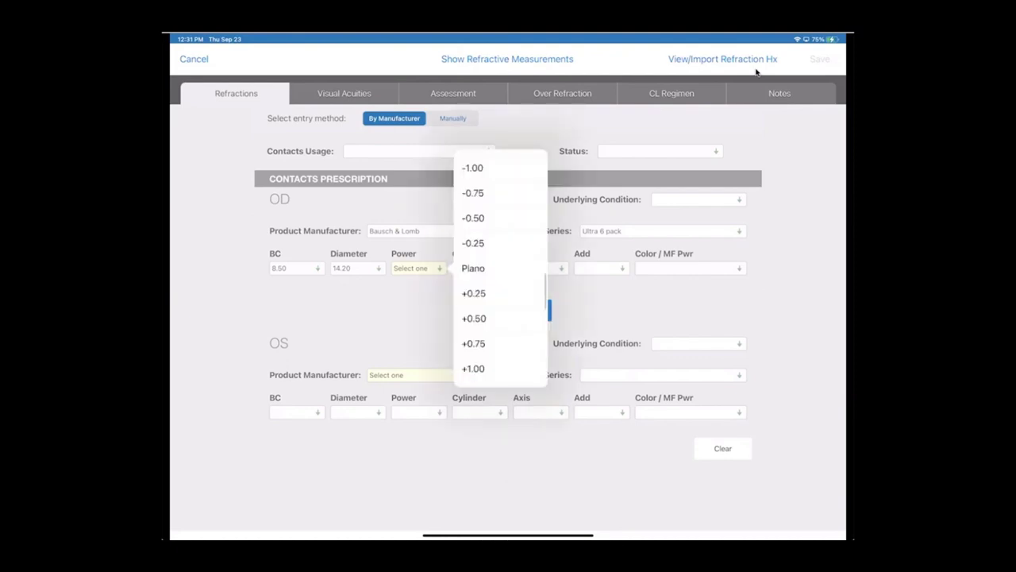
scroll(501, 268, "up", 4)
scroll(500, 262, "up", 2)
left_click(477, 268)
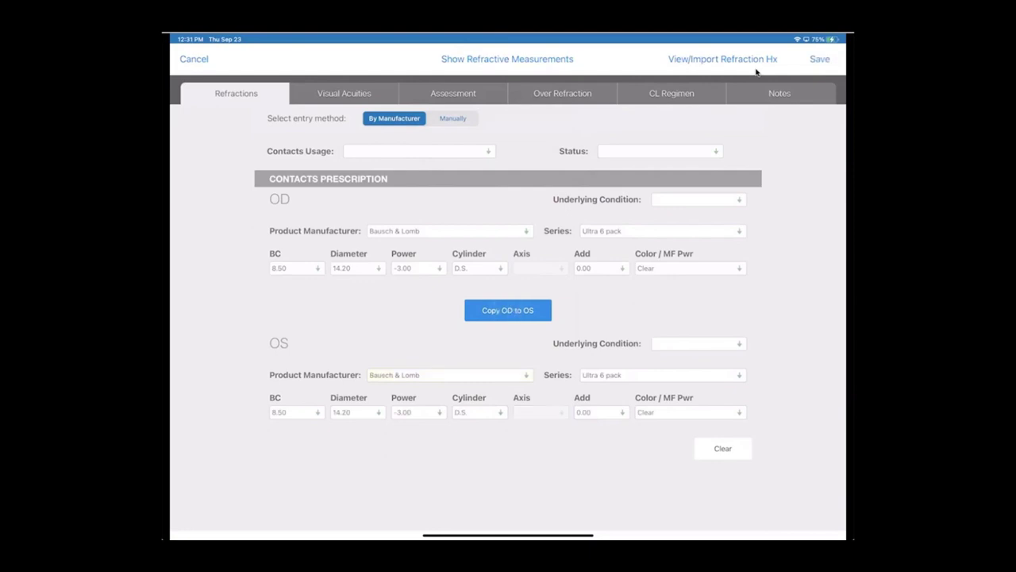
Step: Set the contact lens distance visual acuities to 20/20 and the near acuities to J1+ for OD, OS and OU
left_click(419, 151)
left_click(366, 177)
left_click(344, 93)
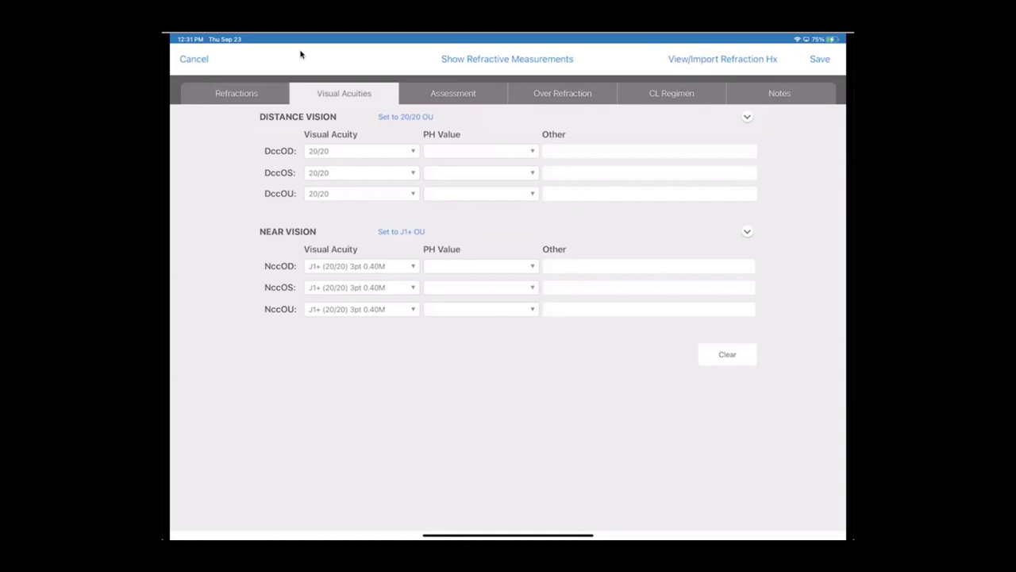
left_click(361, 193)
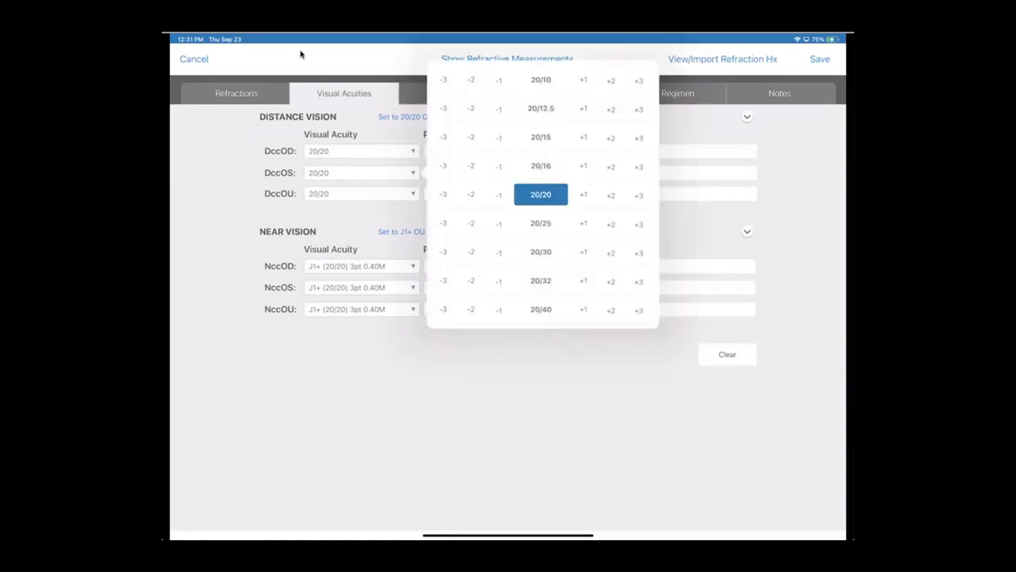
left_click(300, 54)
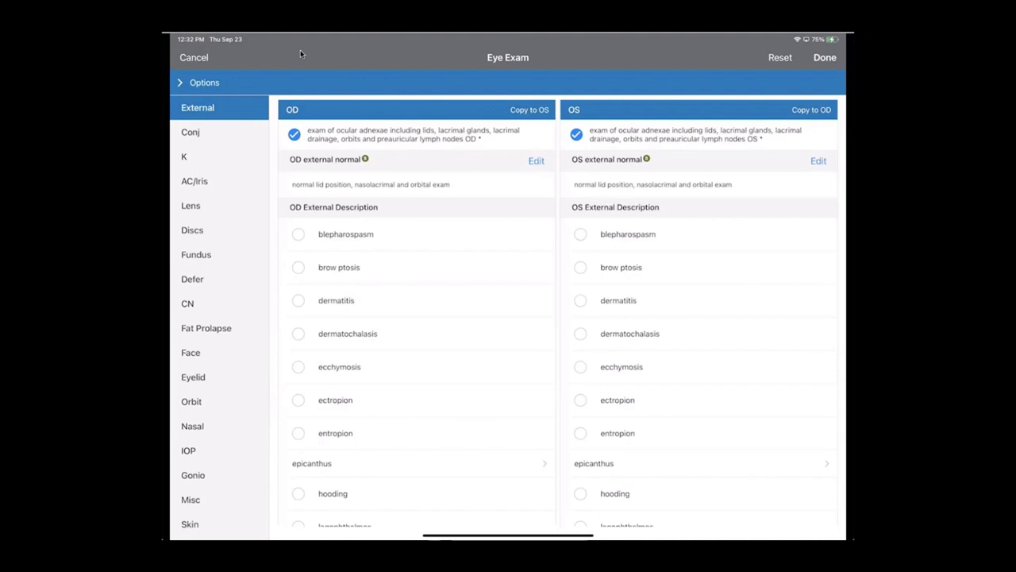
Step: Record the optic disc CD ratios for both eyes in the eye exam, choosing 0.35 for OD
left_click(192, 229)
left_click(415, 220)
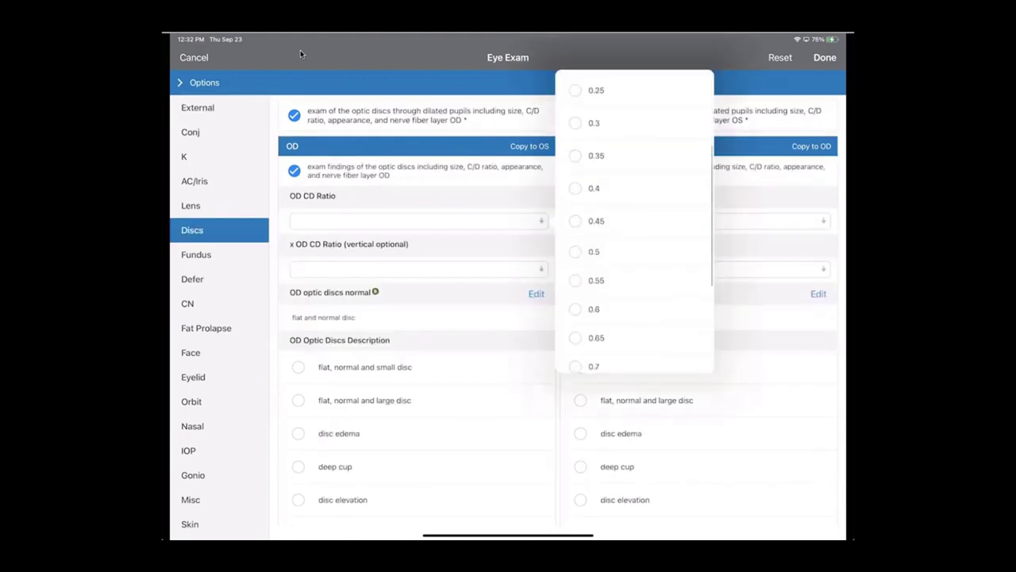
left_click(596, 155)
left_click(699, 221)
left_click(447, 141)
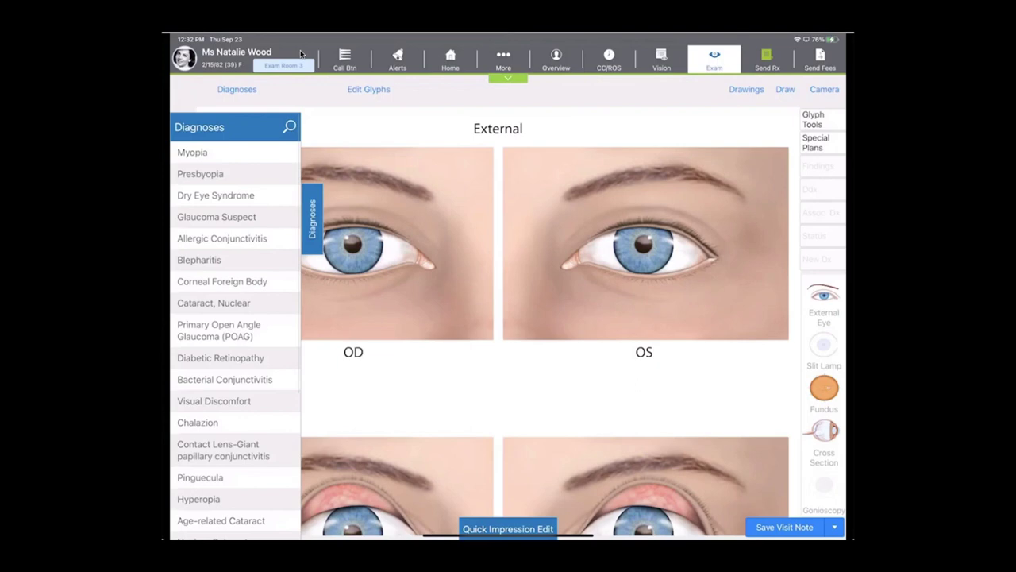
Step: Diagnose myopia in both eyes and add the full myopia counseling and OU Manifest Refraction plans
left_click(192, 151)
left_click(358, 246)
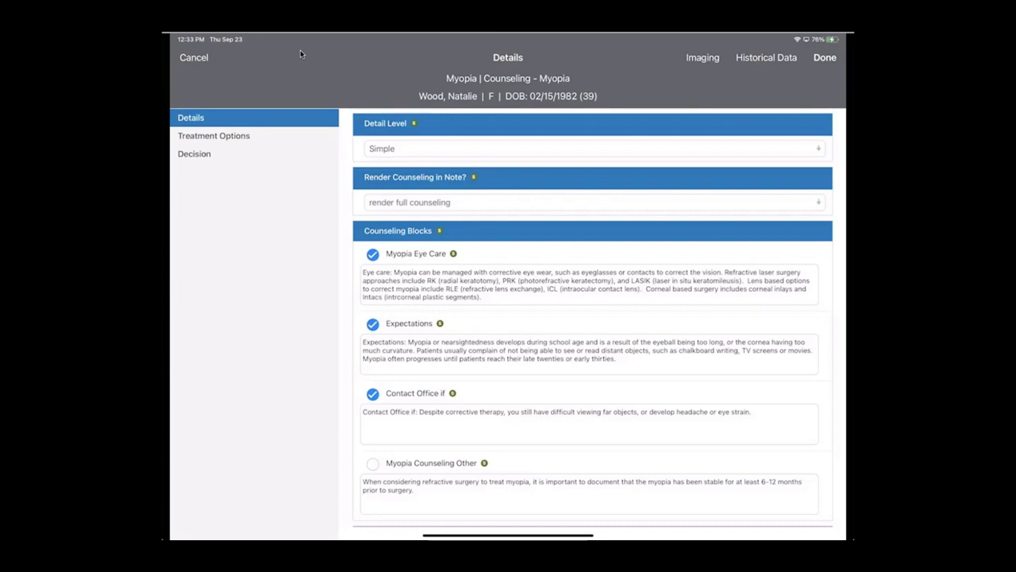
left_click(825, 57)
left_click(199, 195)
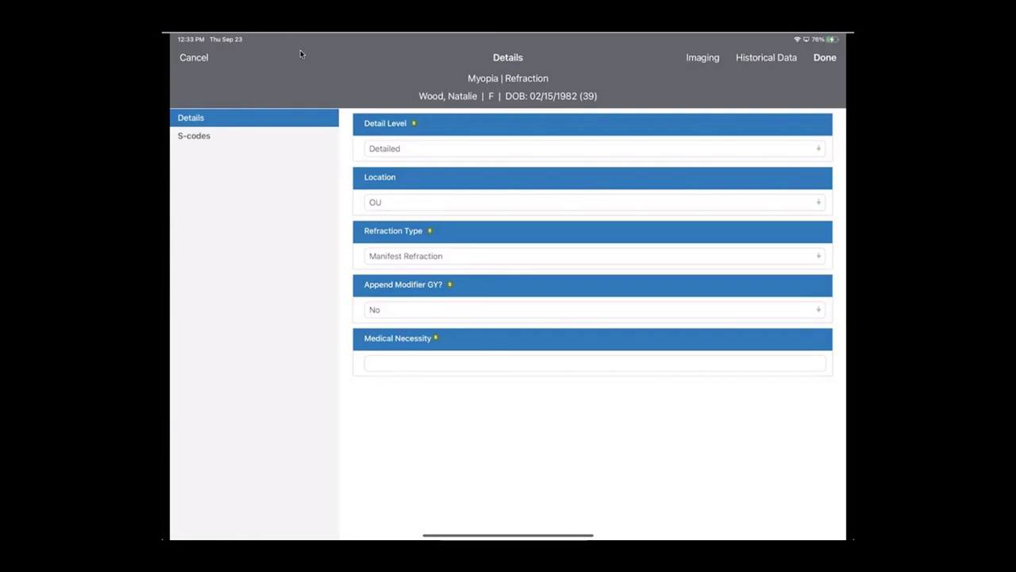
left_click(825, 57)
Step: Add a refractive follow-up plan for 12 months with the Routine Protocol and Fundus Photos as the diagnostic
left_click(208, 221)
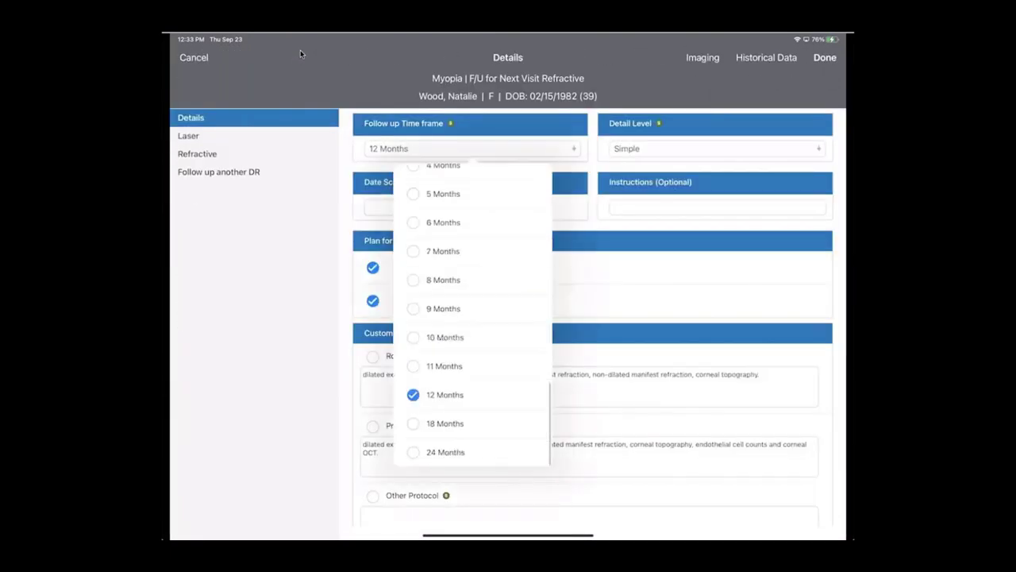
left_click(300, 50)
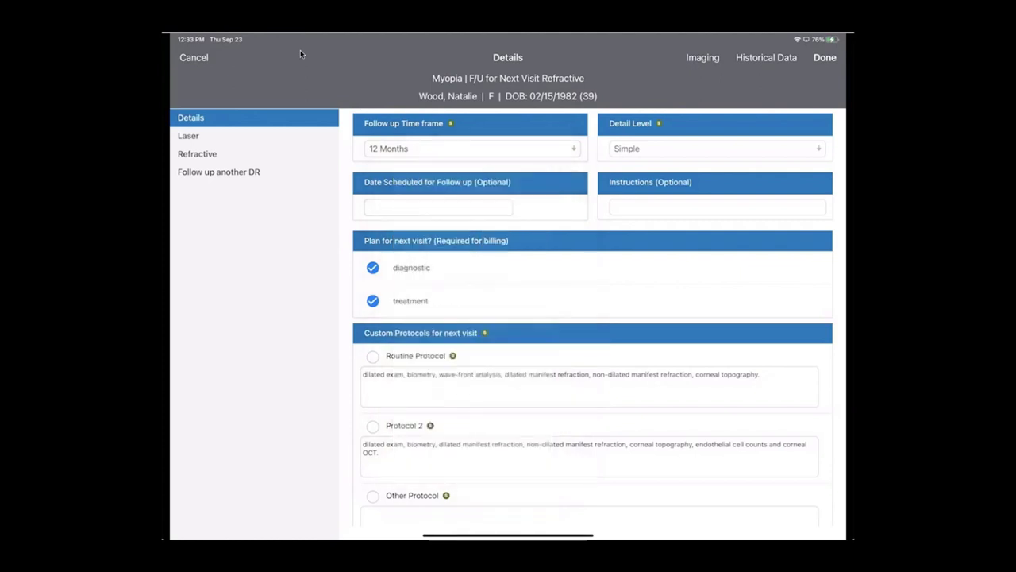
scroll(593, 318, "down", 2)
left_click(373, 300)
scroll(593, 318, "down", 5)
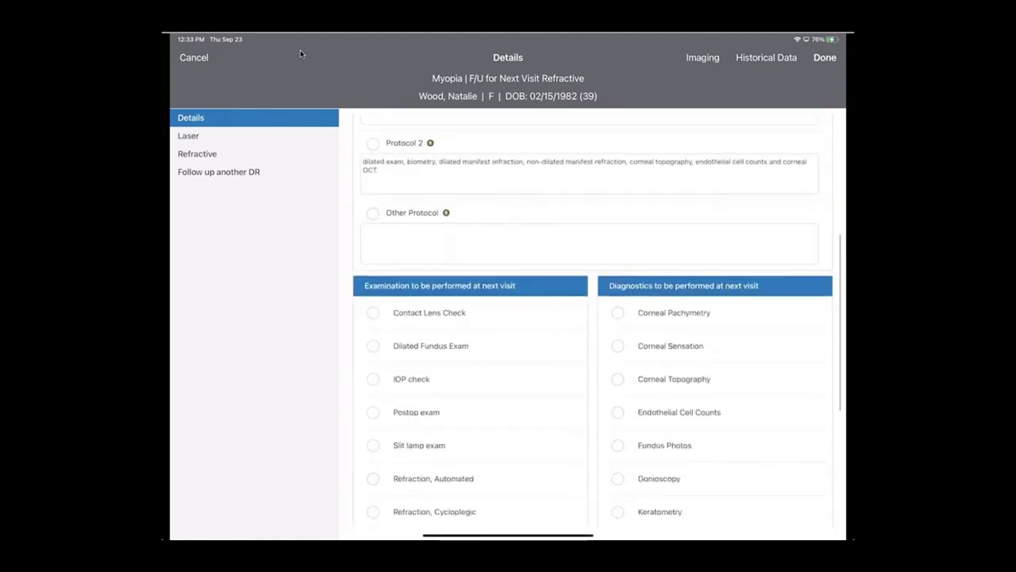
scroll(593, 318, "down", 3)
left_click(618, 289)
left_click(824, 57)
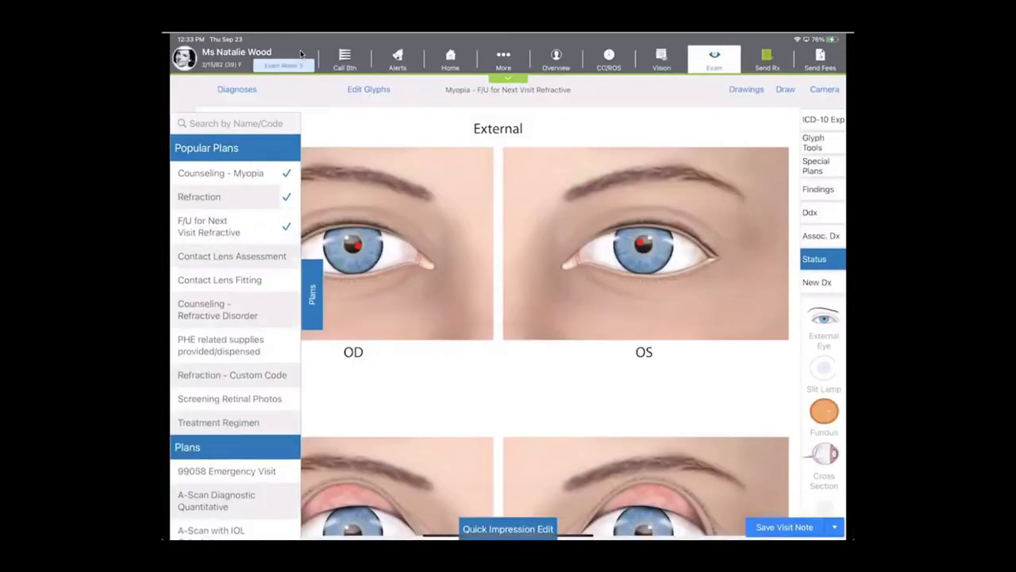
Step: Review the Myopia OU impression with its counseling, refraction and follow-up plans in Quick Impression Edit
left_click(508, 528)
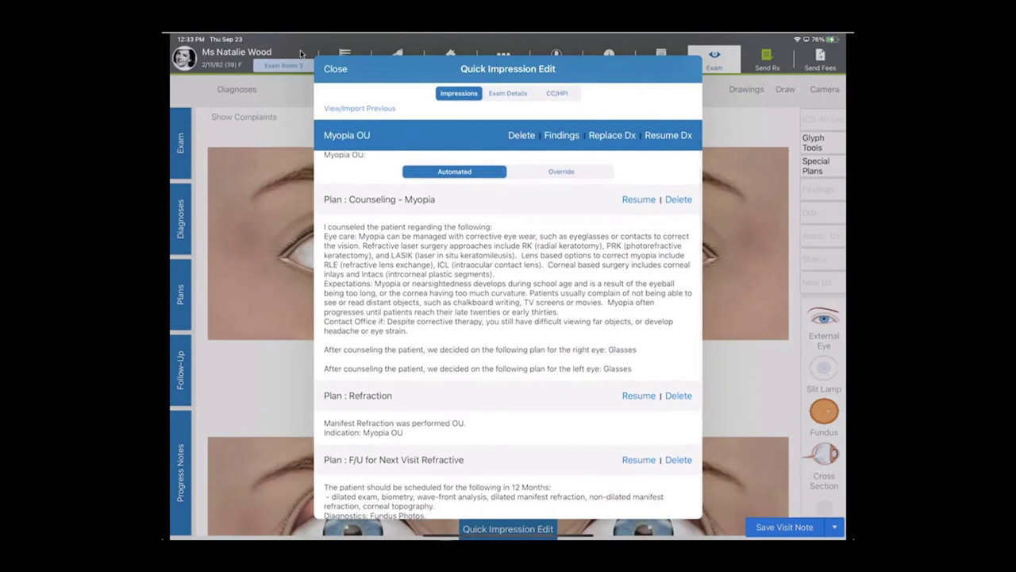
scroll(508, 333, "down", 2)
scroll(508, 333, "up", 2)
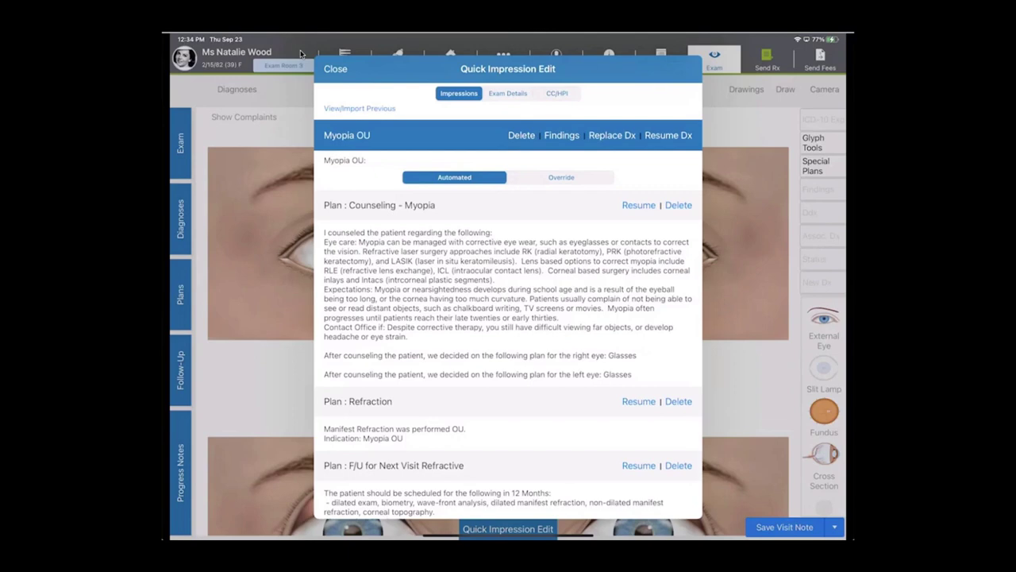
left_click(300, 53)
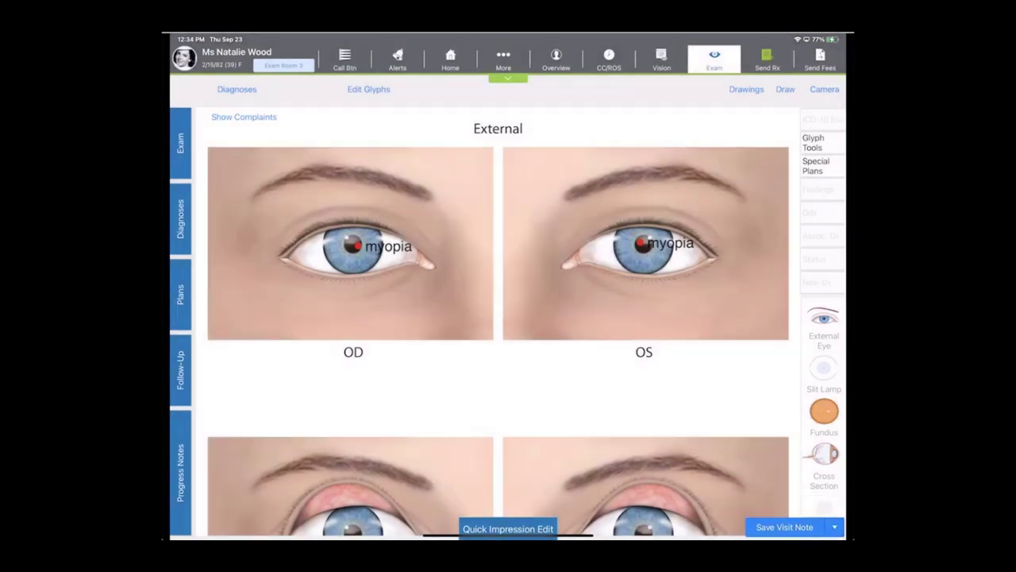
Step: Browse the saved exam protocols and apply the Allergic Conjunctivitis protocol to the visit
left_click(180, 218)
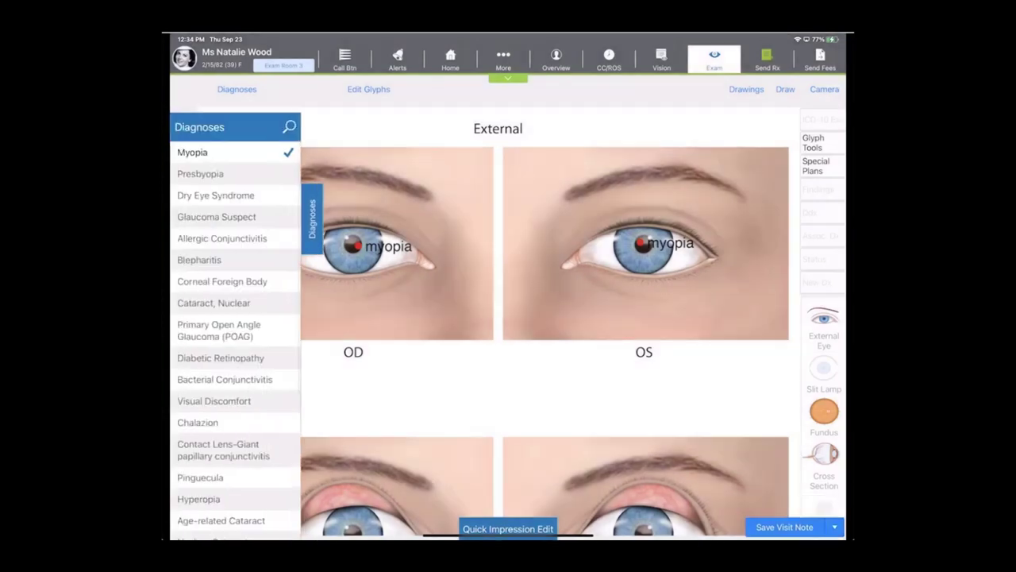
left_click(312, 218)
left_click(181, 143)
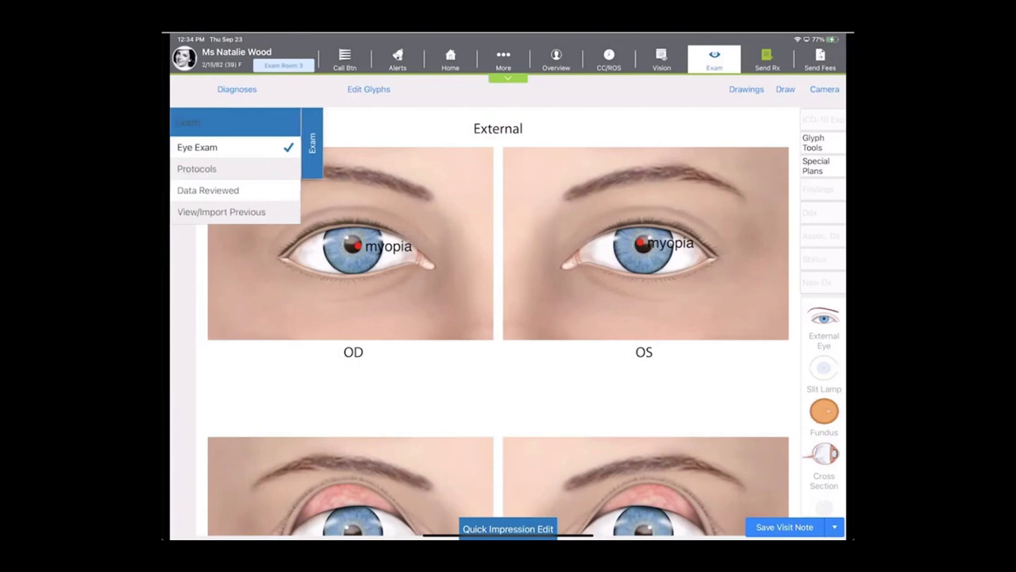
left_click(196, 168)
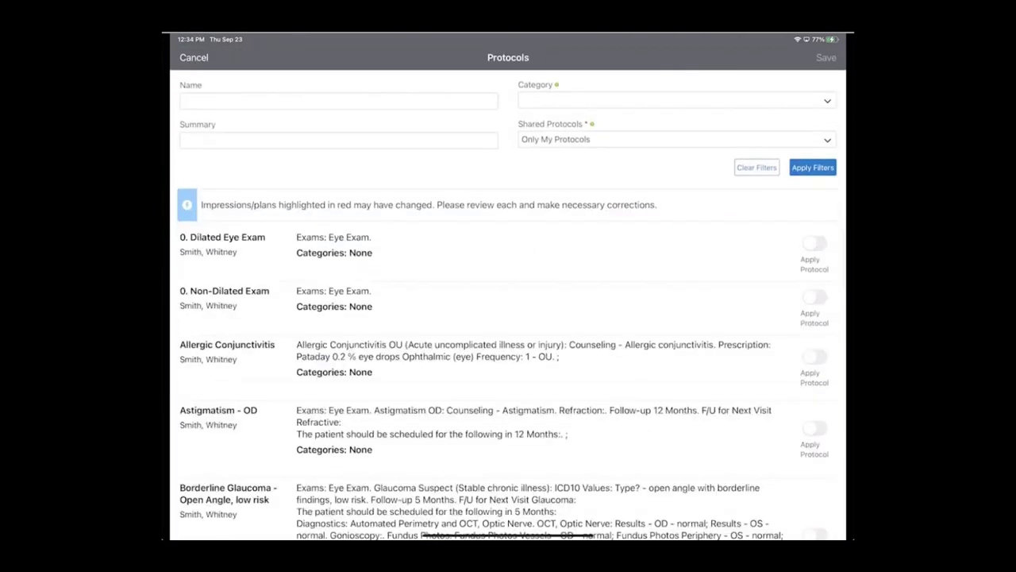
scroll(508, 381, "down", 1)
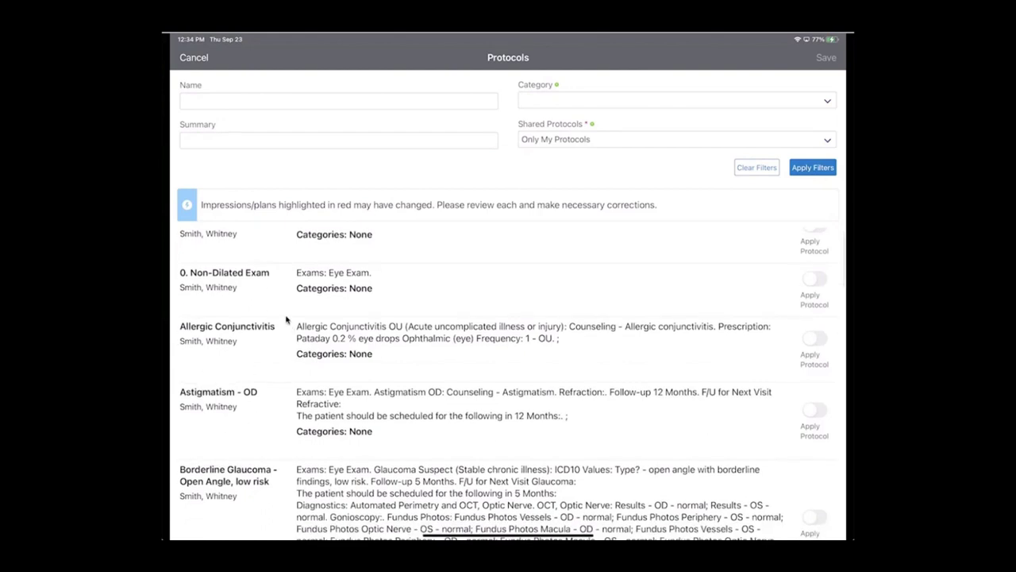
scroll(287, 319, "down", 5)
scroll(286, 320, "down", 5)
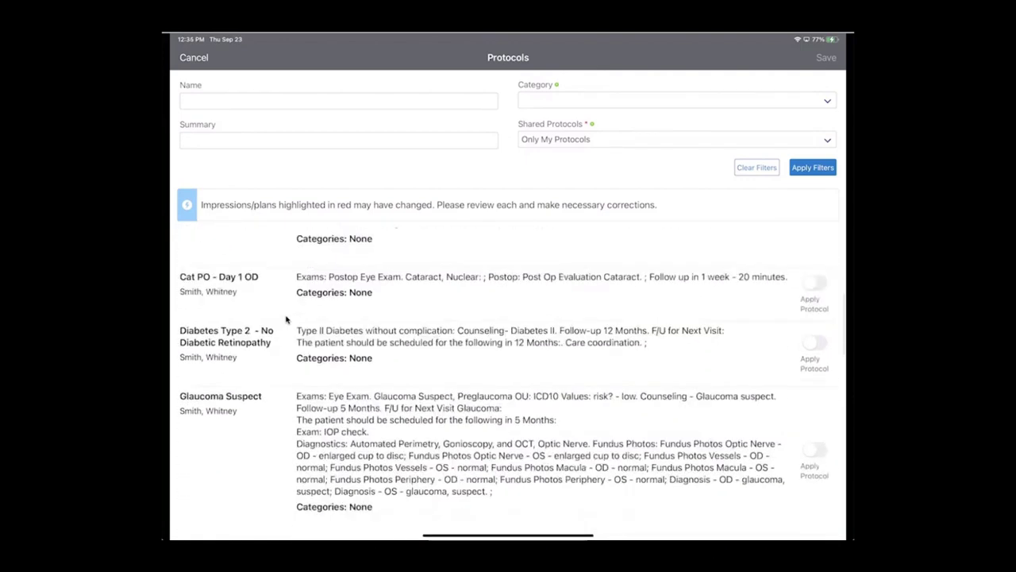
scroll(287, 319, "up", 10)
scroll(287, 319, "up", 2)
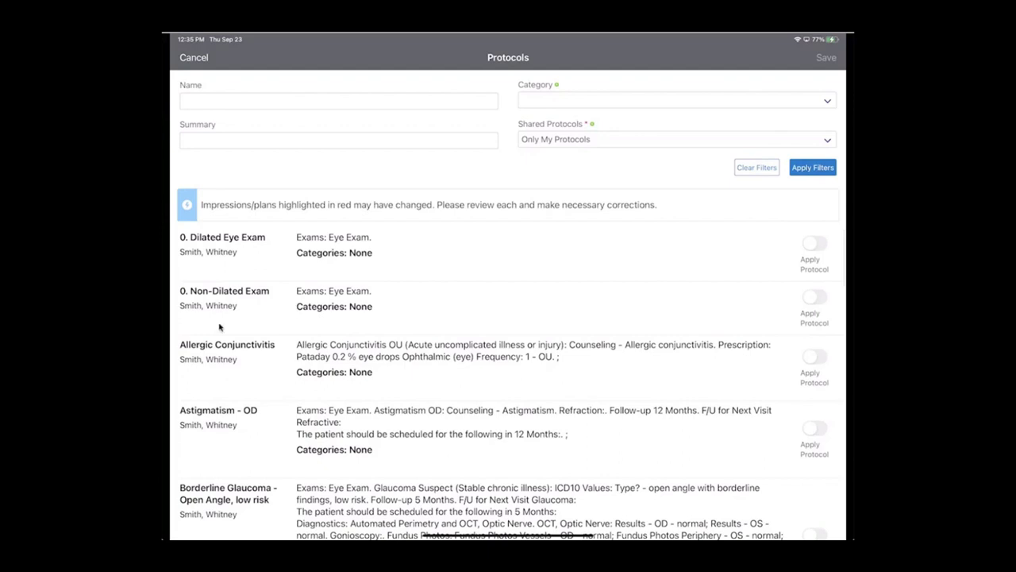
left_click(797, 367)
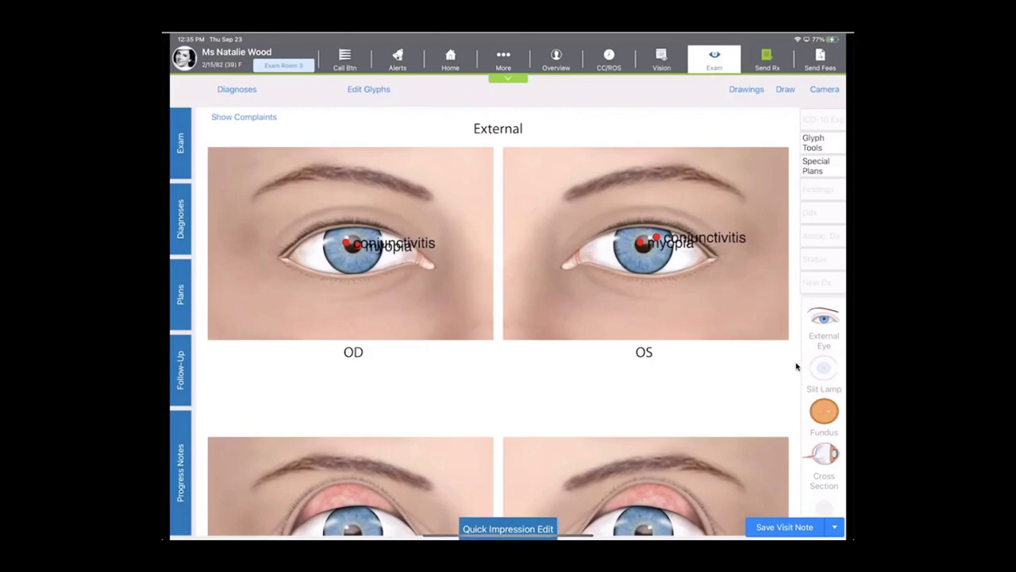
Step: Examine the Grand Rounds drug usage data for allergic conjunctivitis, then return to the exam's plan list
scroll(509, 318, "down", 5)
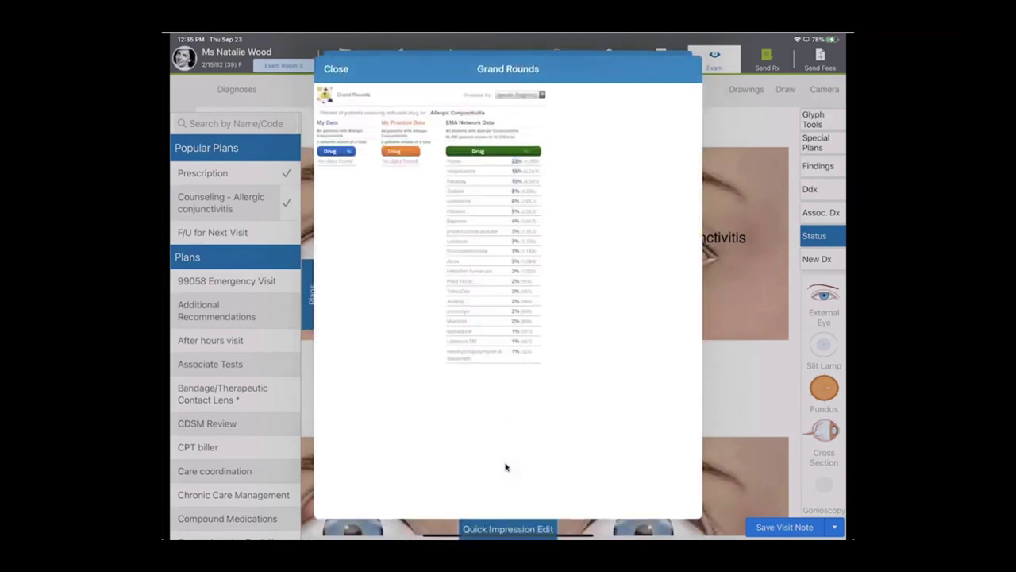
scroll(505, 467, "up", 3)
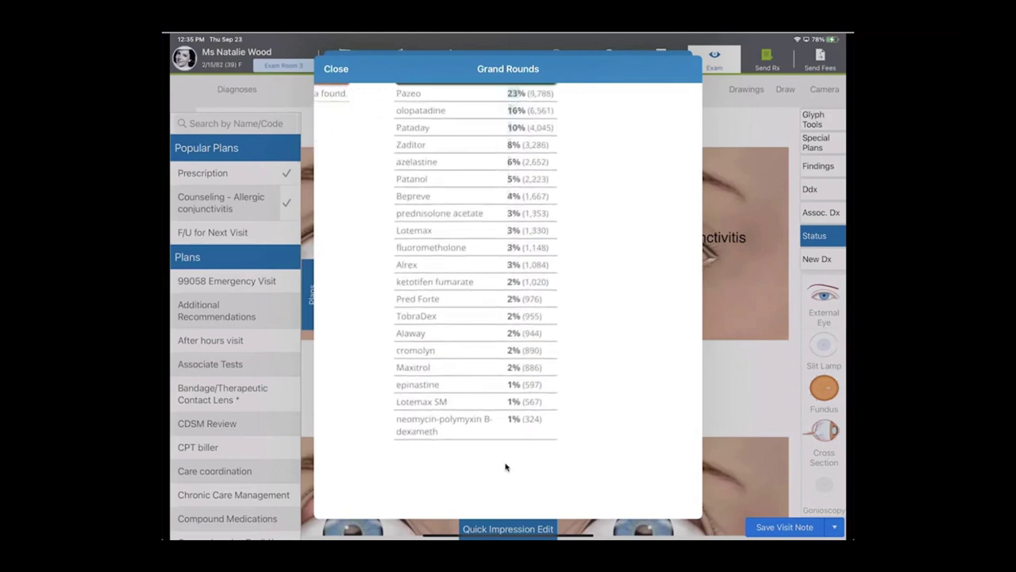
scroll(505, 467, "up", 2)
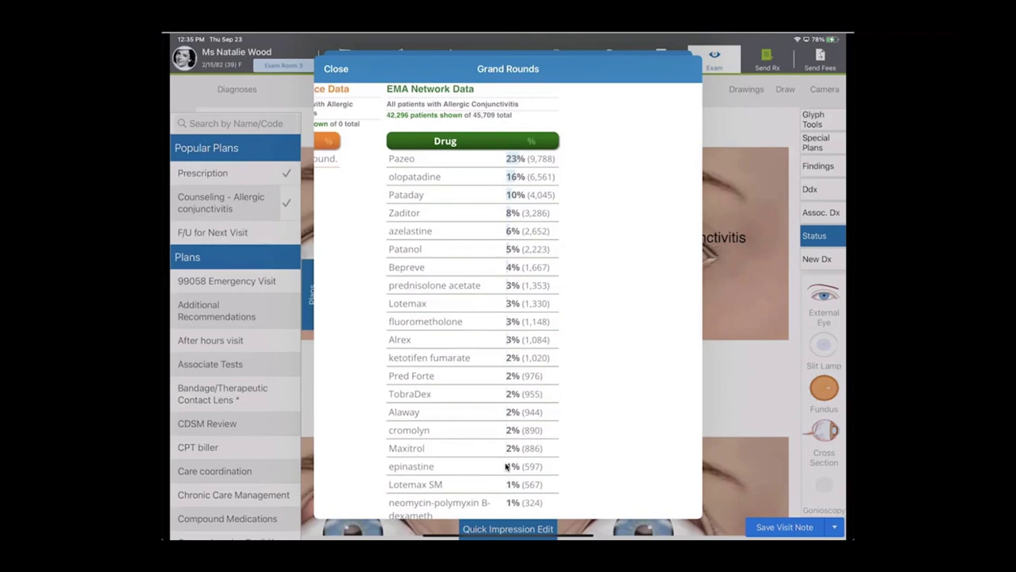
scroll(505, 467, "down", 5)
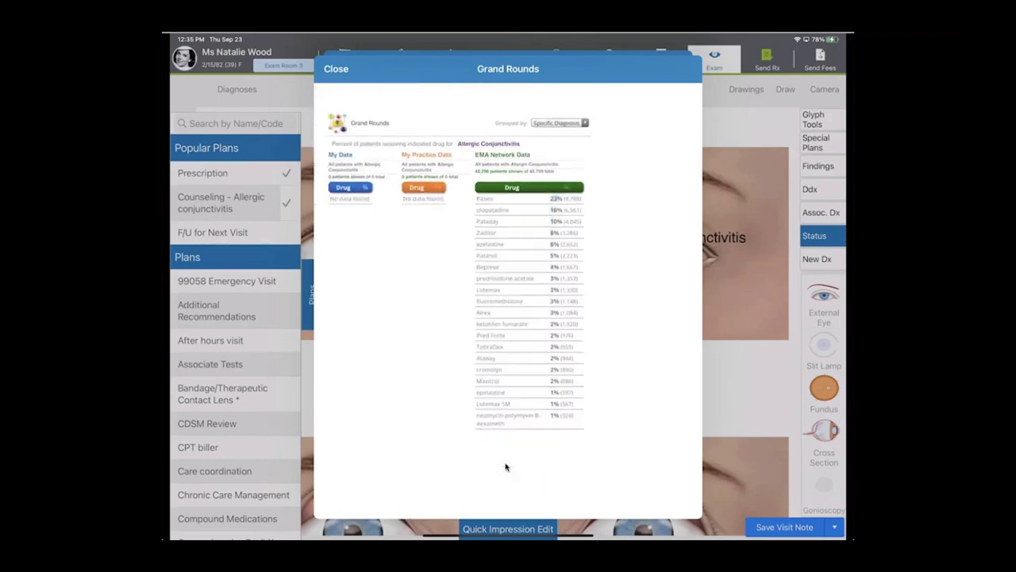
key("Escape")
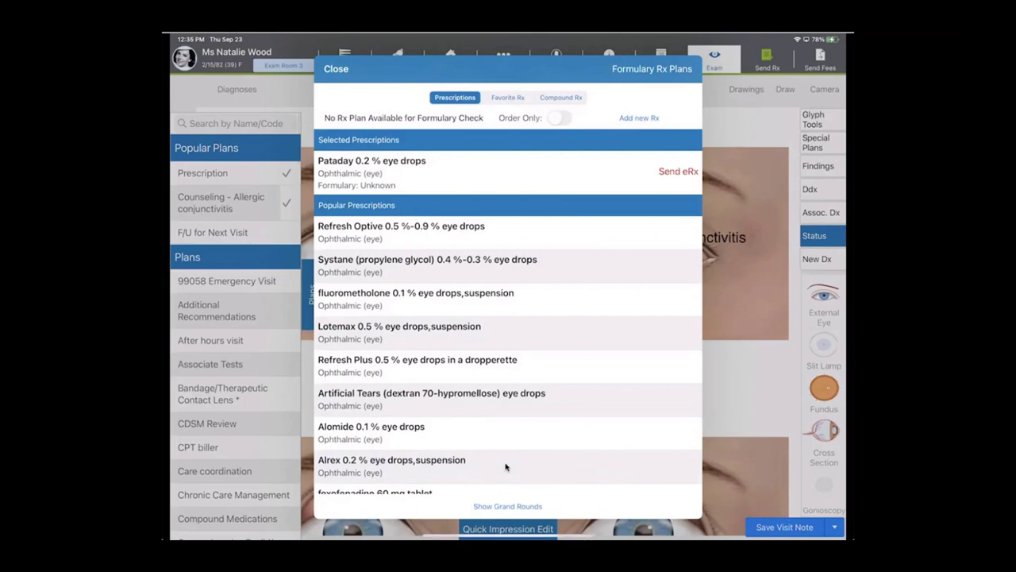
key("Escape")
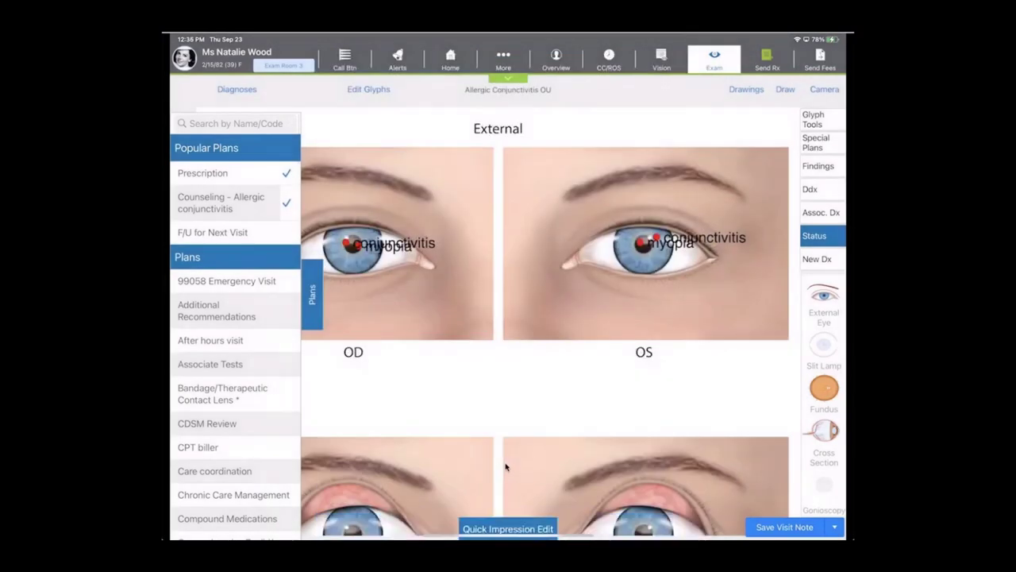